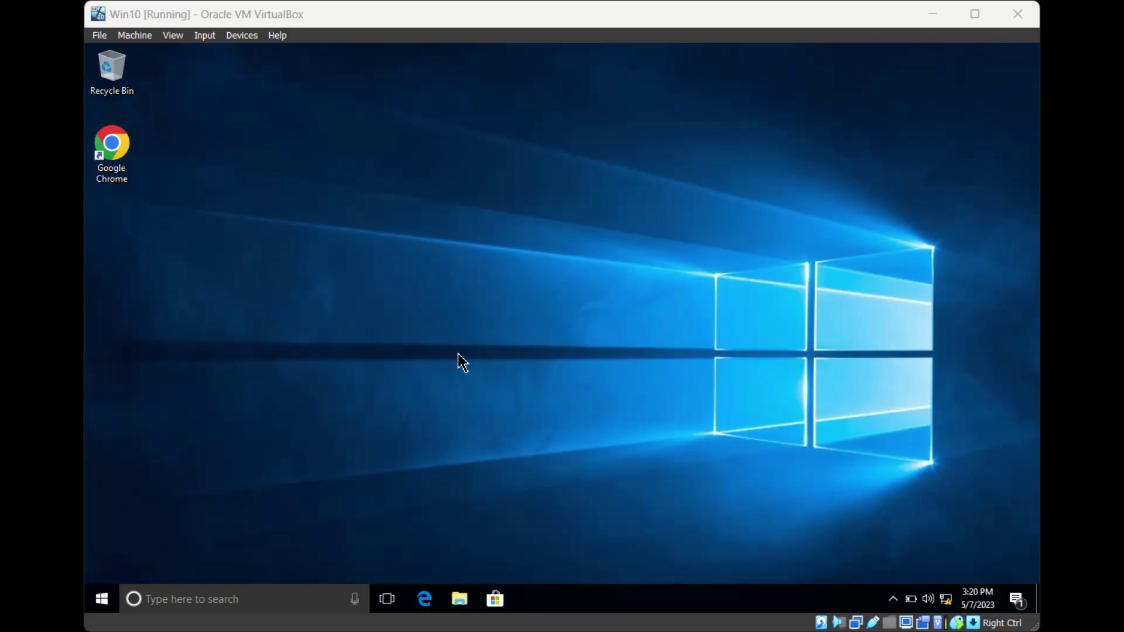
- Search the Start menu for 'regedit' to bring up the Registry Editor
click(110, 593)
click(112, 600)
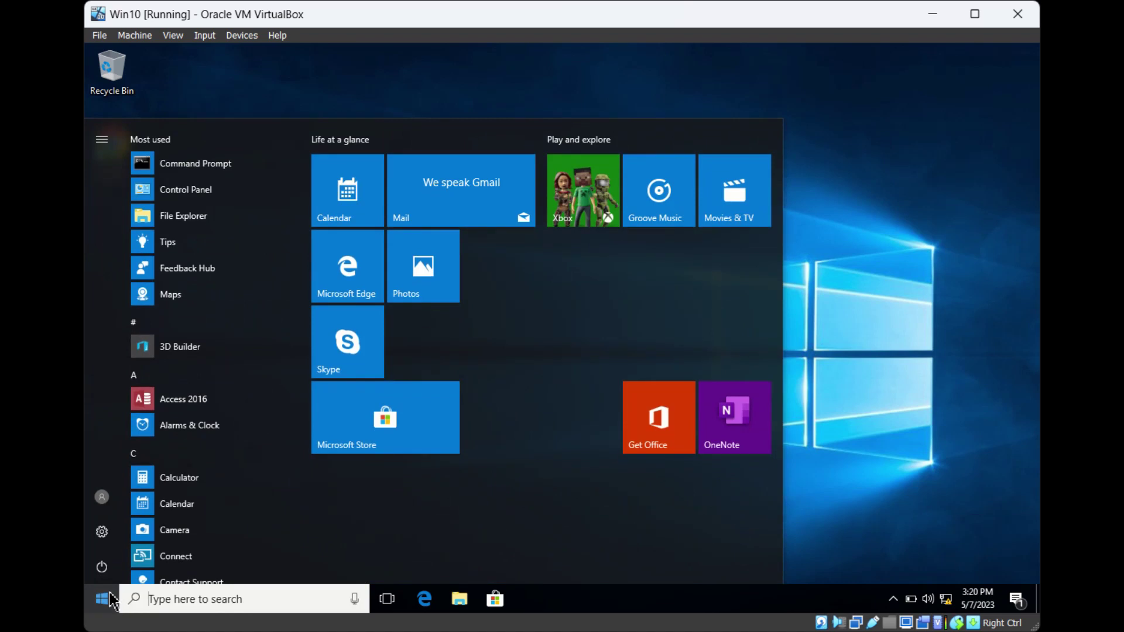
text(reged)
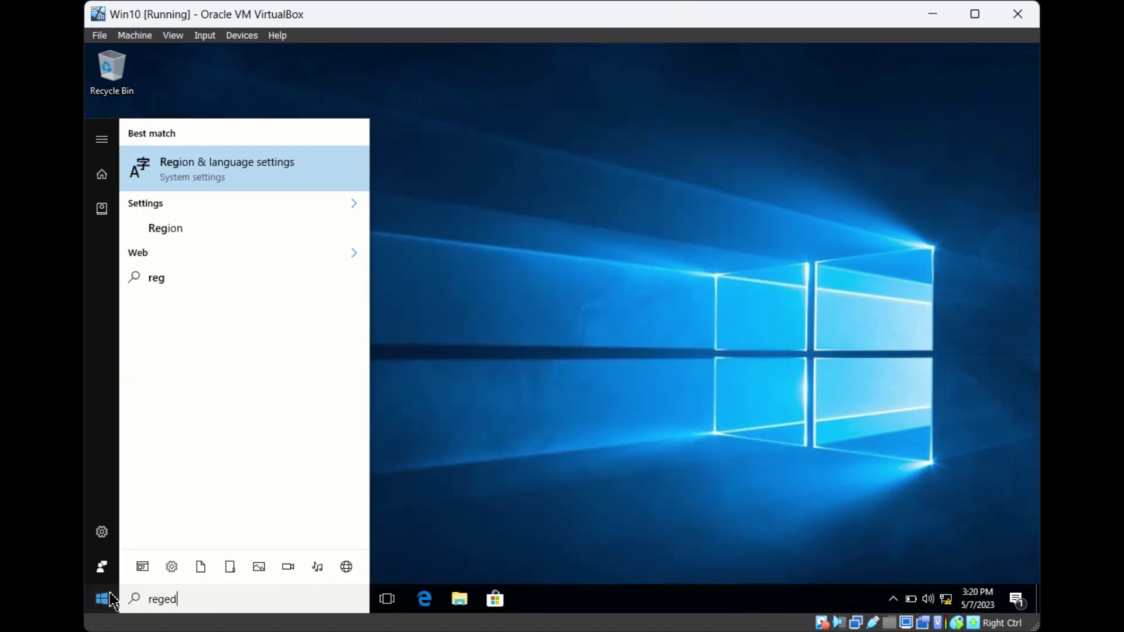
text(it)
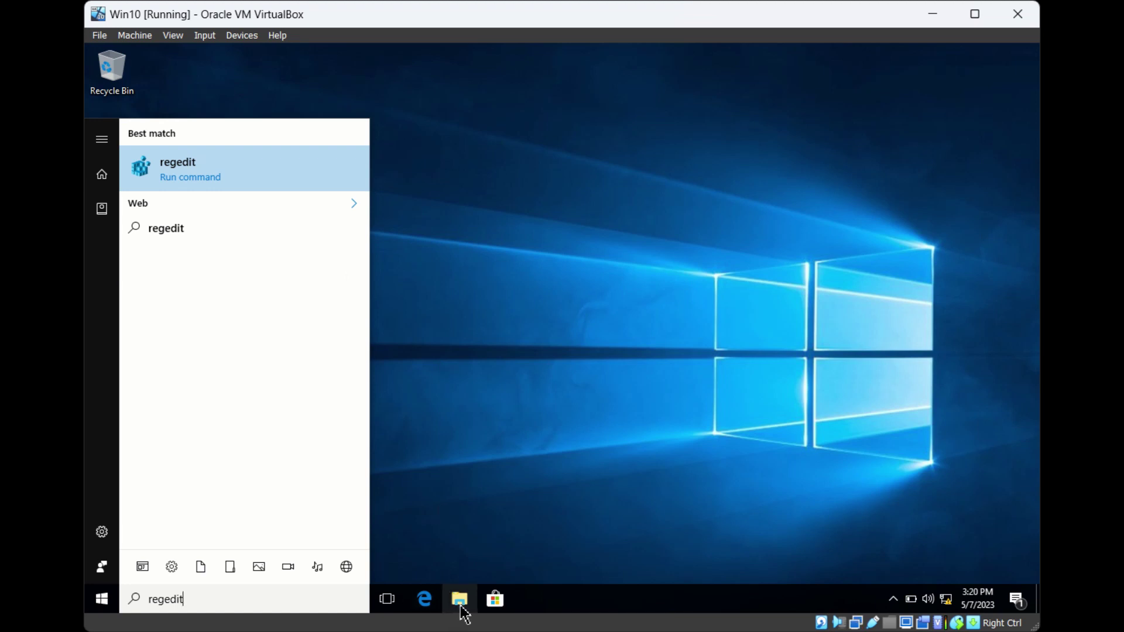
- In File Explorer, browse This PC > Local Disk (C:) > Windows and select regedit
click(461, 607)
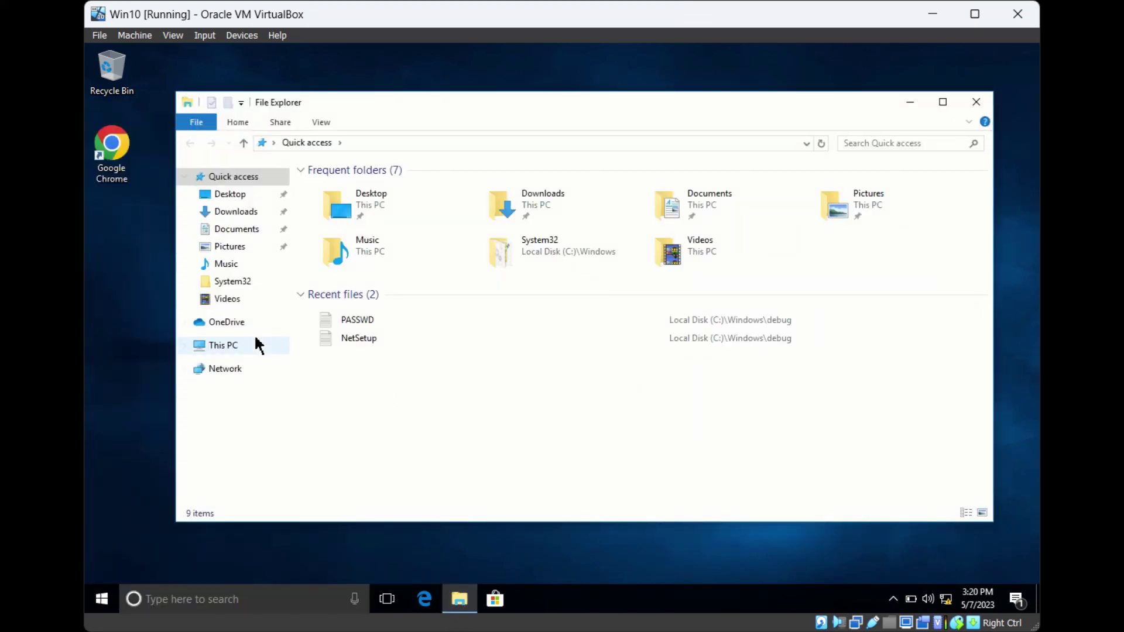
click(244, 343)
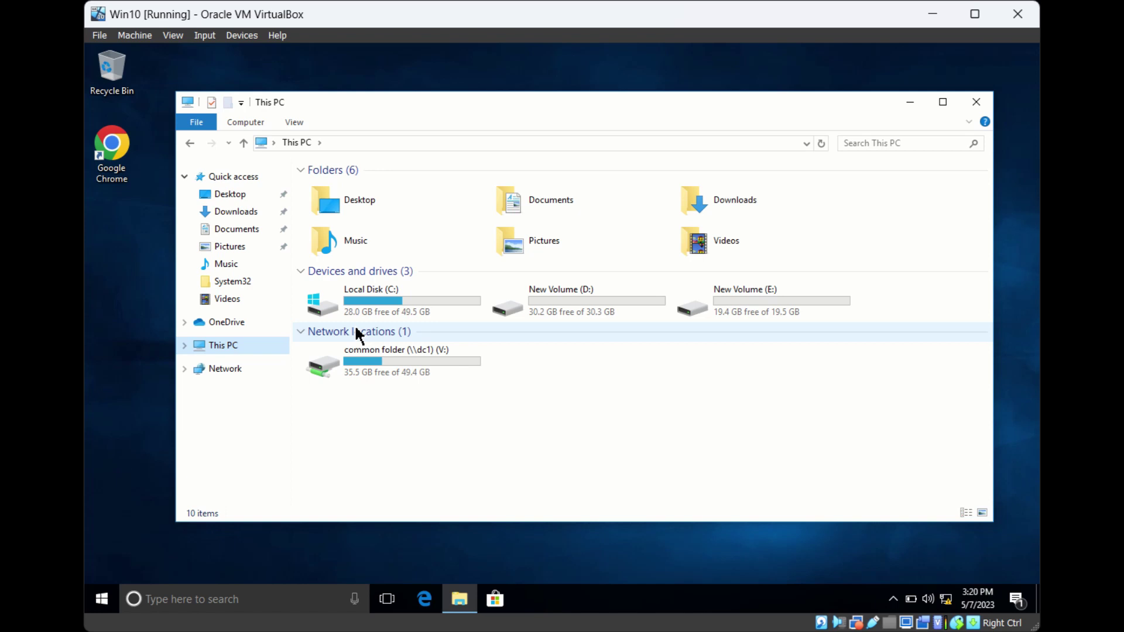
double_click(386, 303)
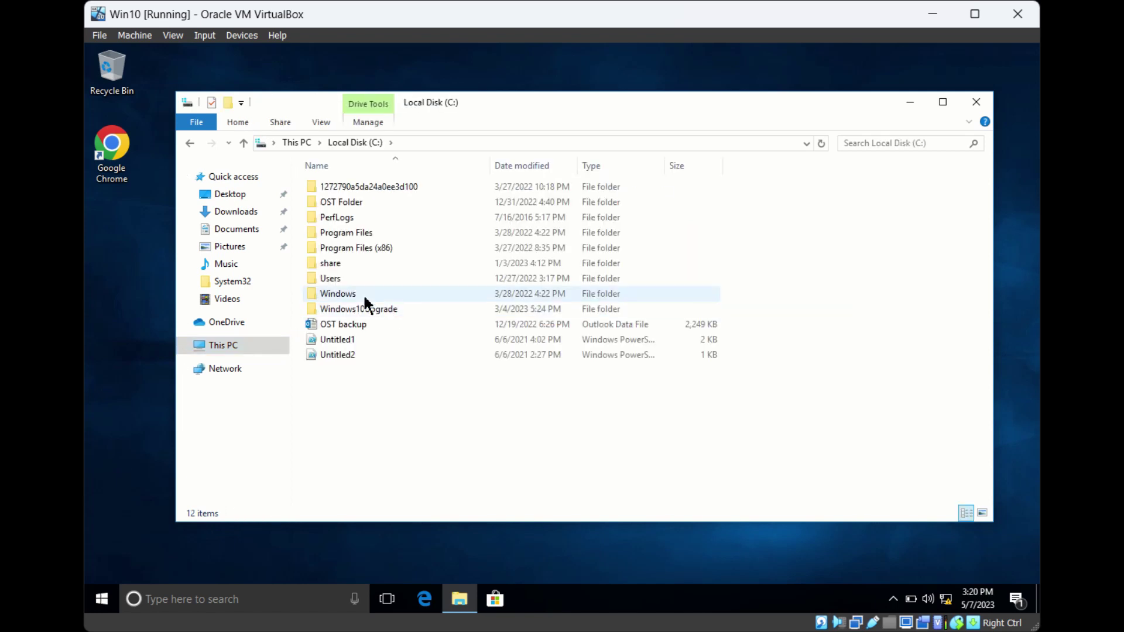
double_click(364, 297)
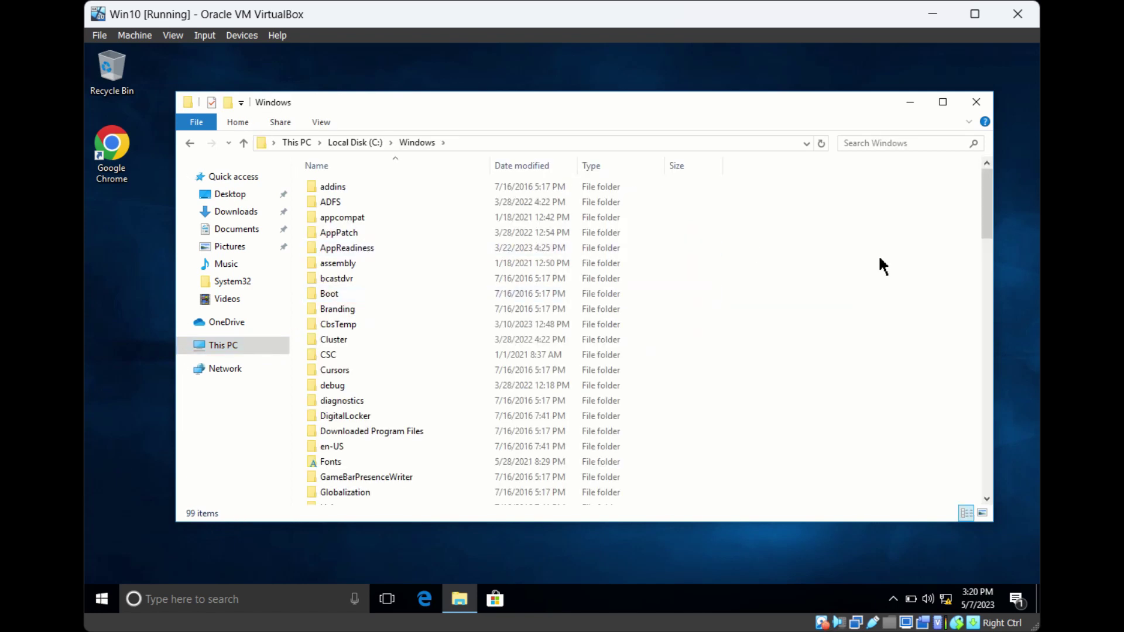
drag(986, 237, 973, 457)
click(344, 498)
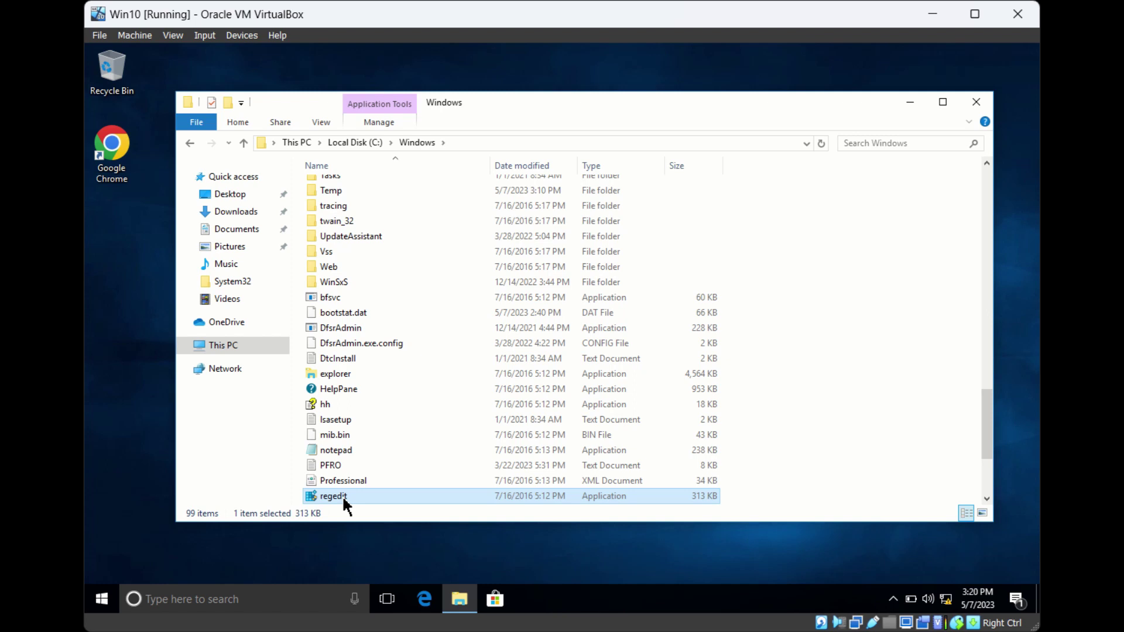
- Launch regedit with administrator approval, scroll the key tree to the top and reposition the window
double_click(344, 500)
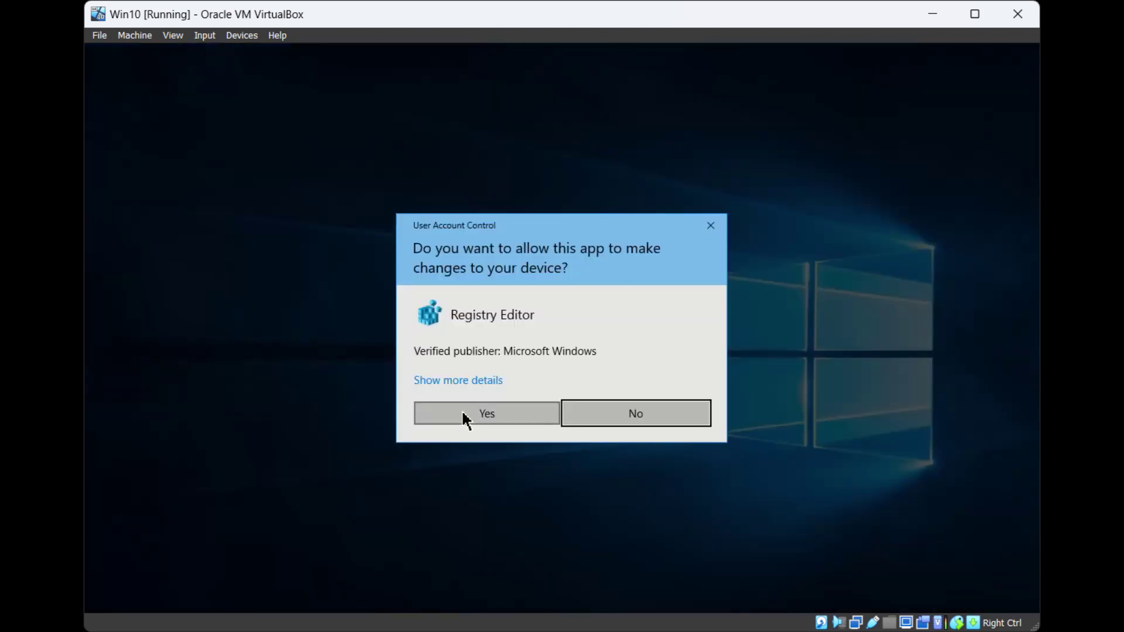
click(467, 412)
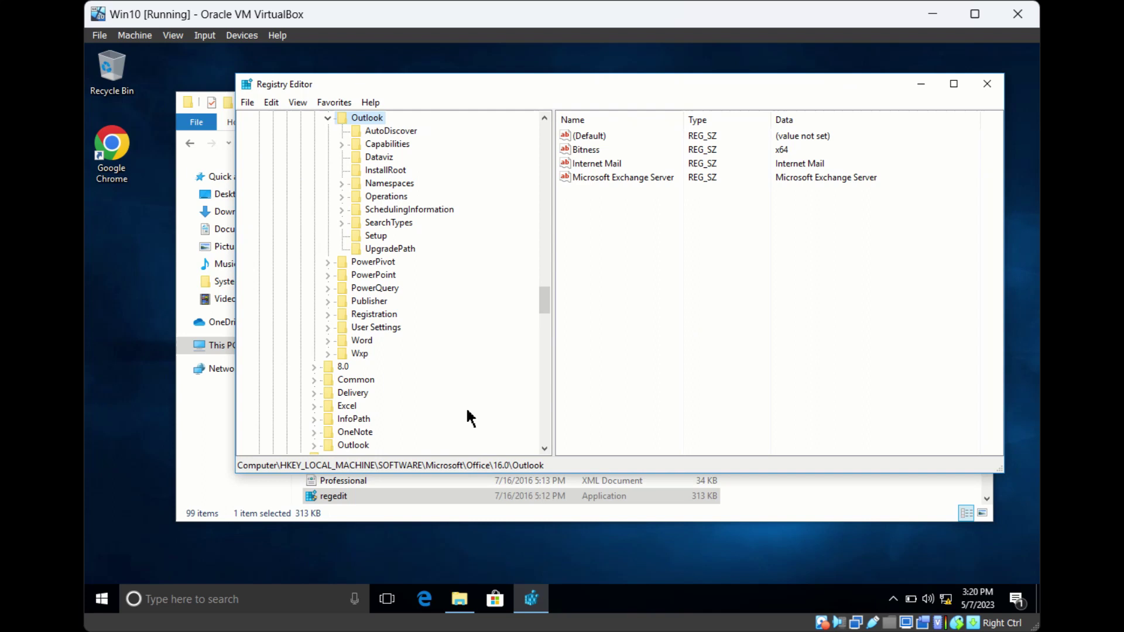
drag(544, 303, 544, 126)
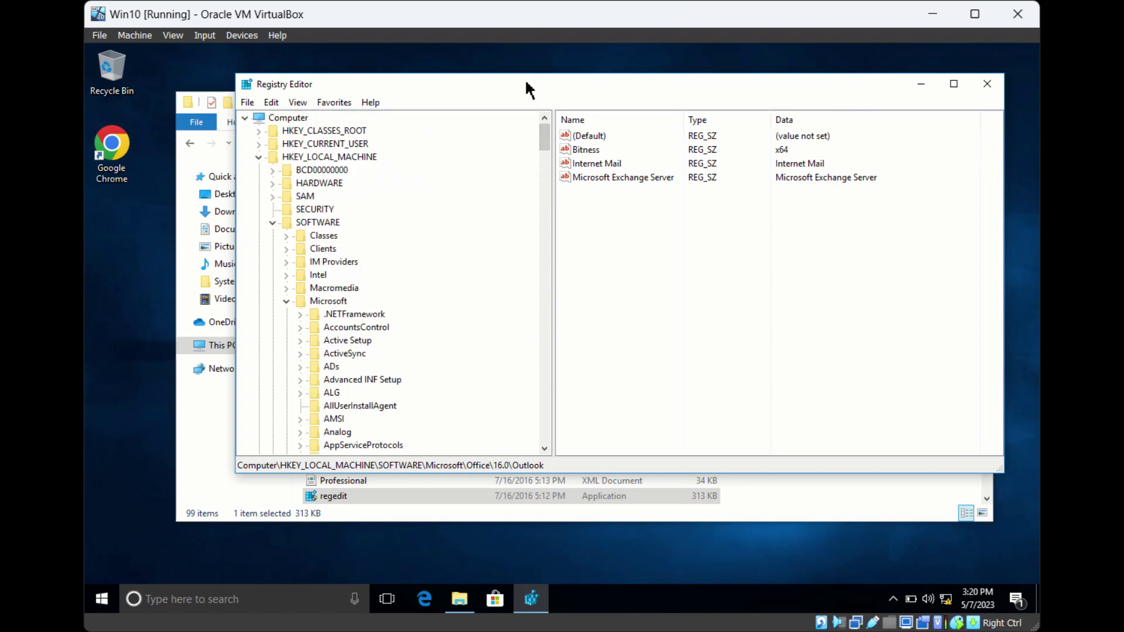
drag(526, 83, 482, 73)
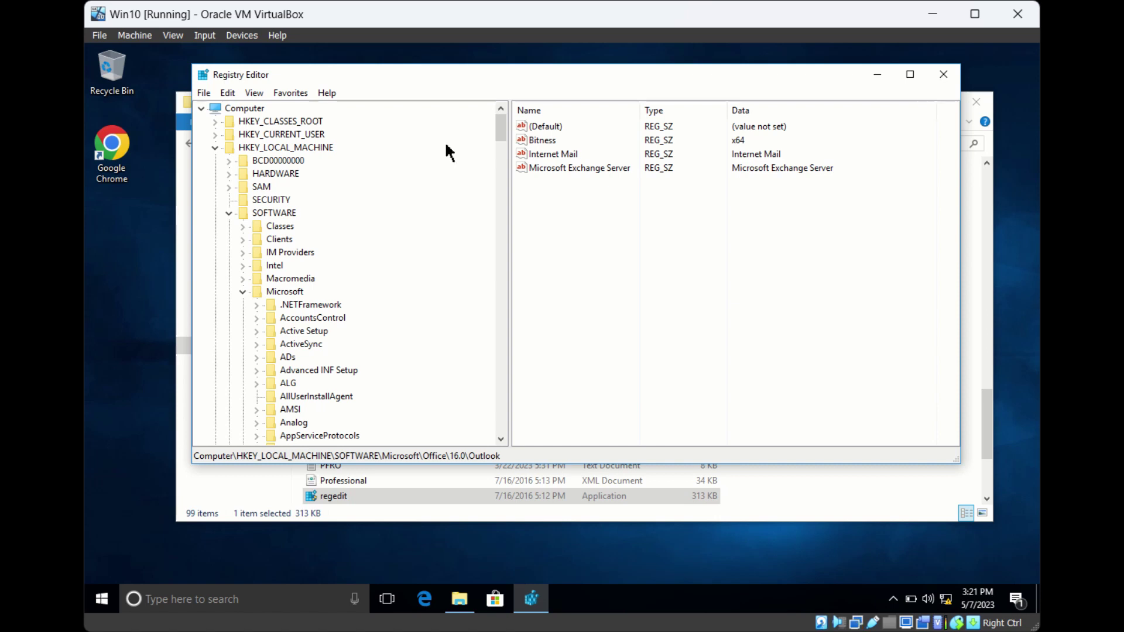
- Export the selected Outlook branch through File > Export as 'backup' in Documents
click(203, 93)
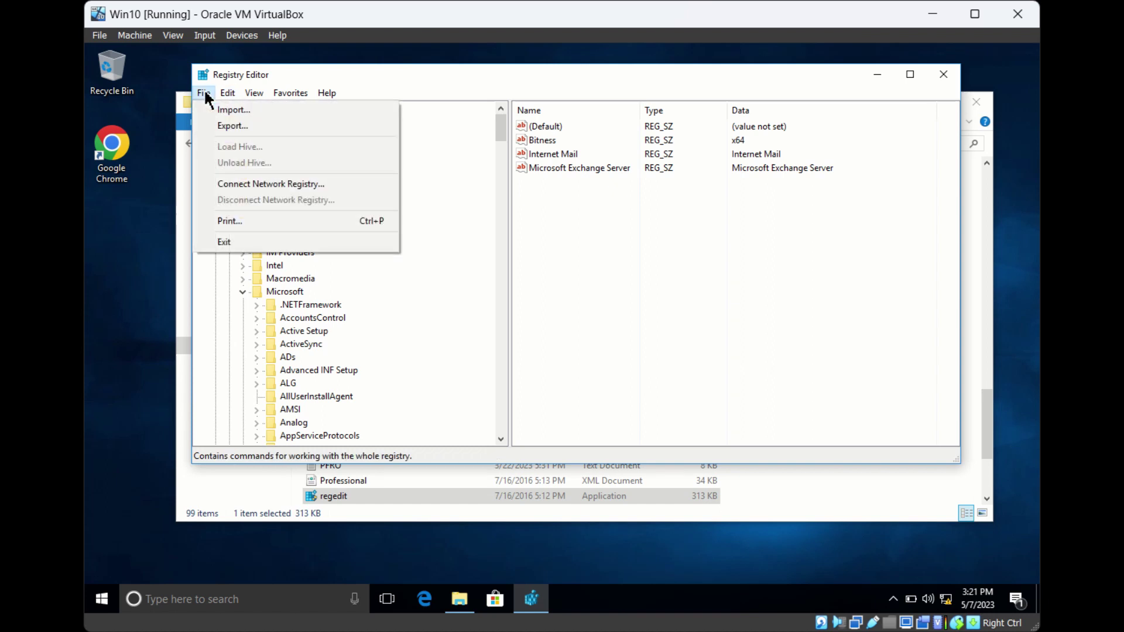
click(241, 130)
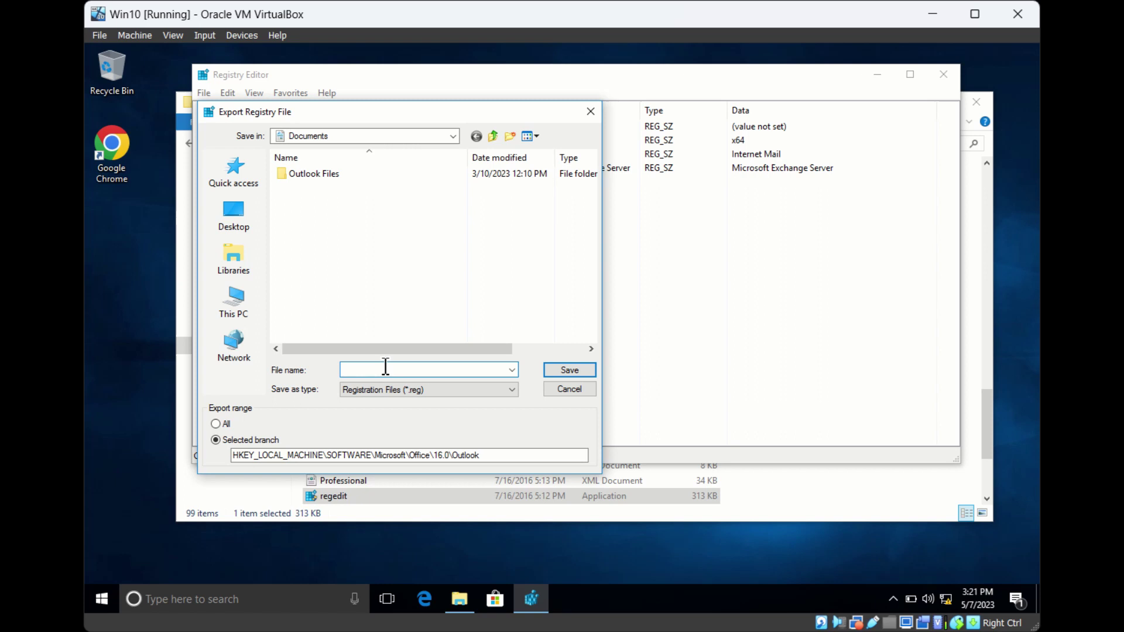
text(backup)
click(562, 378)
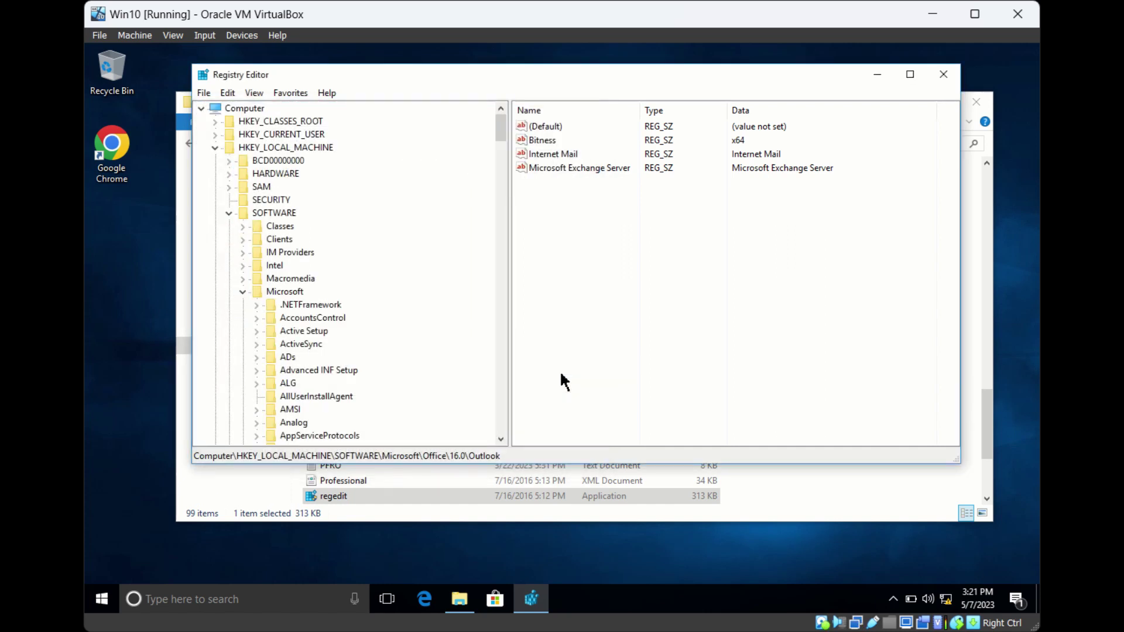
- Show the Documents folder in File Explorer and select the backup .reg file
click(460, 619)
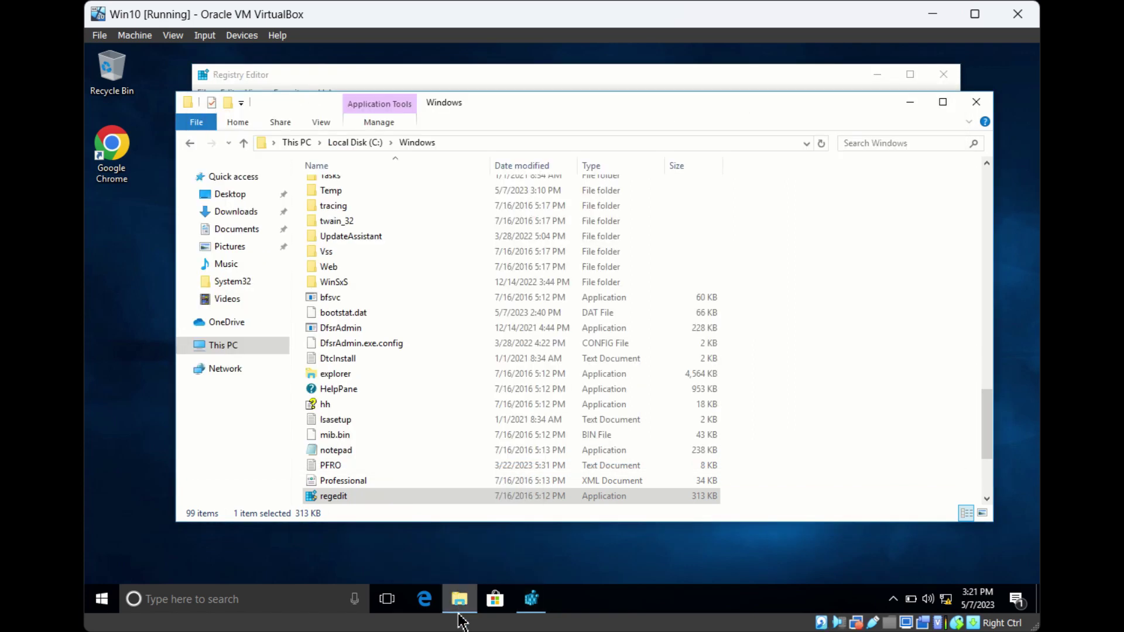
click(244, 230)
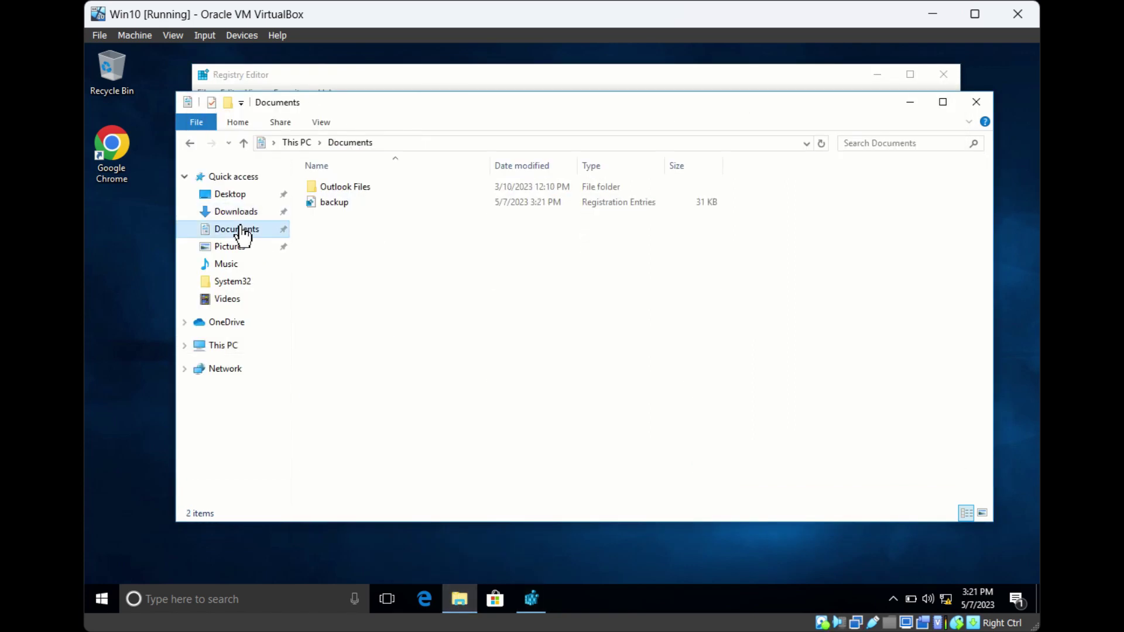
click(342, 204)
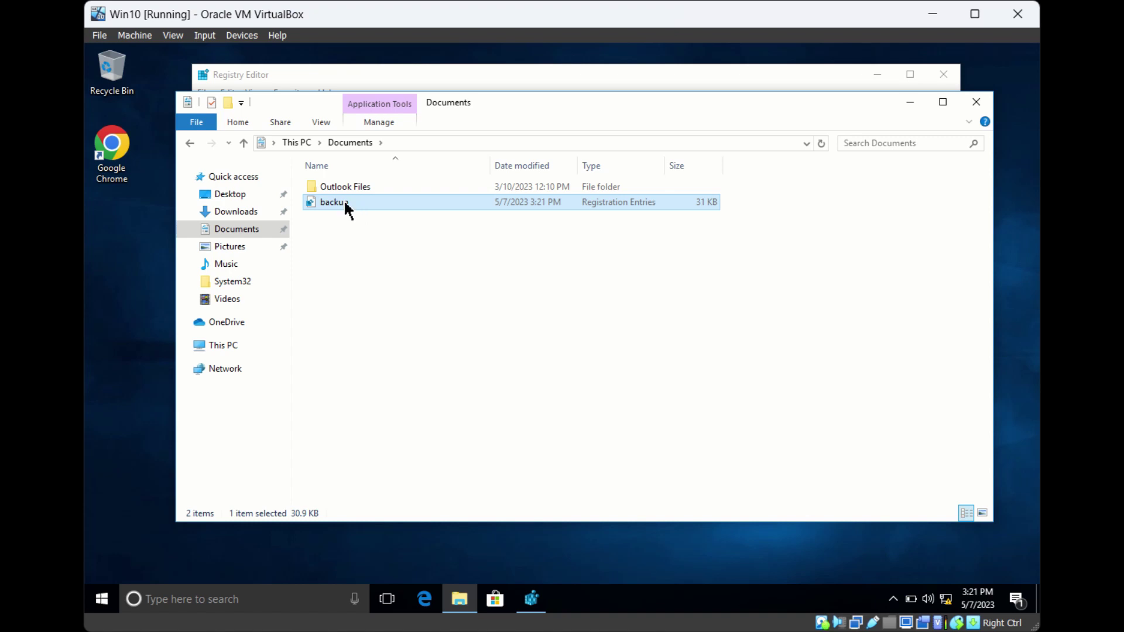
- Merge backup.reg into the registry, approving UAC and the warning, then dismiss the success message
double_click(344, 202)
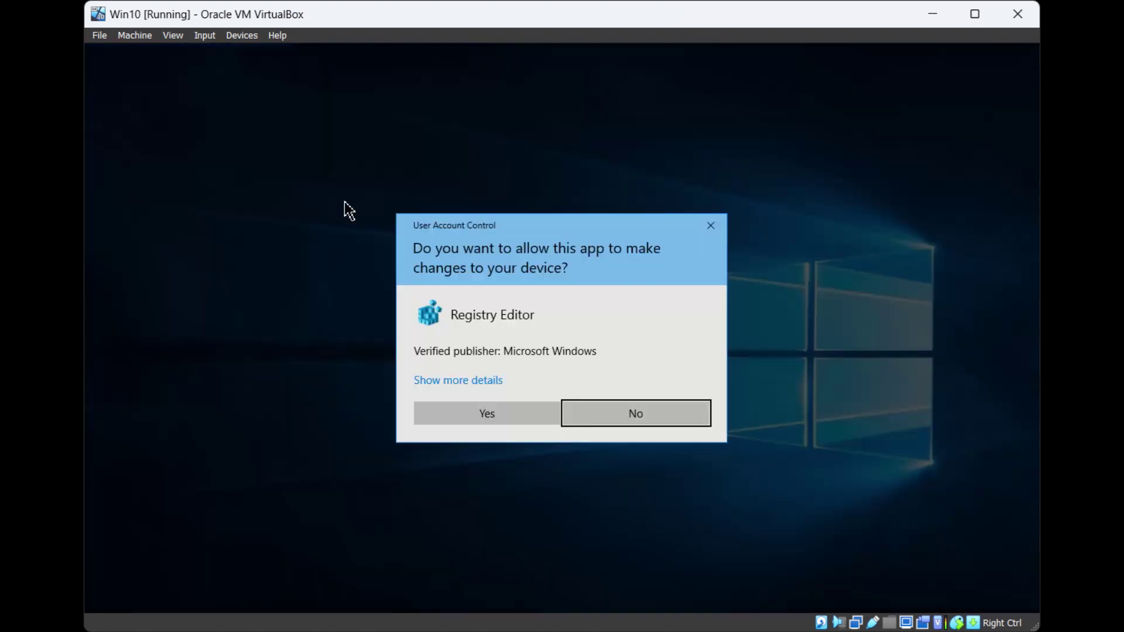
click(486, 419)
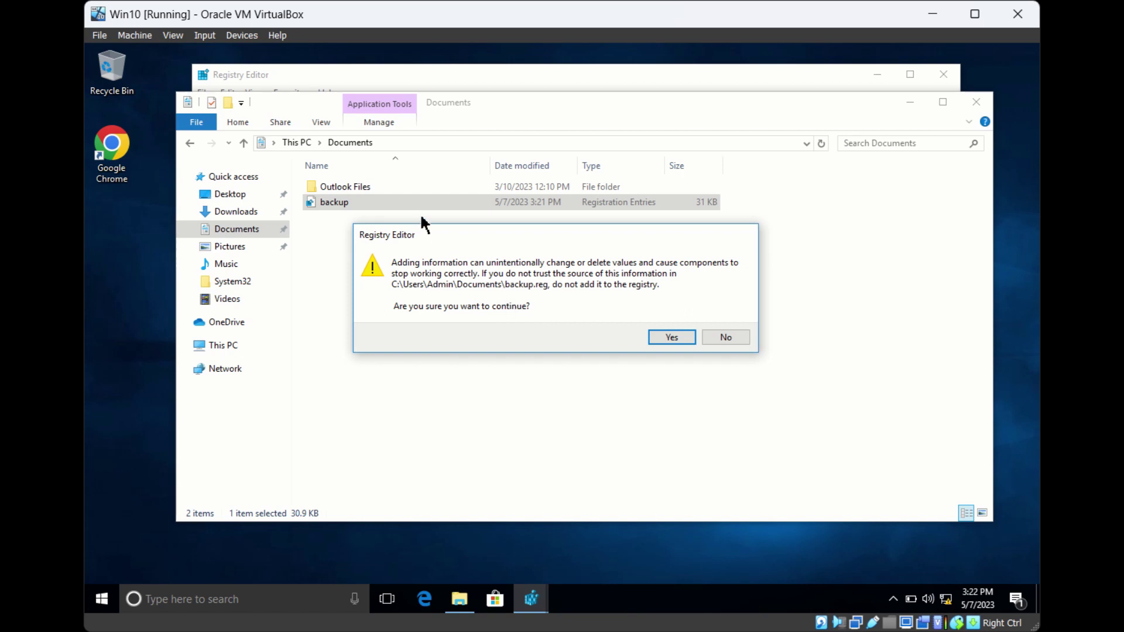
click(675, 337)
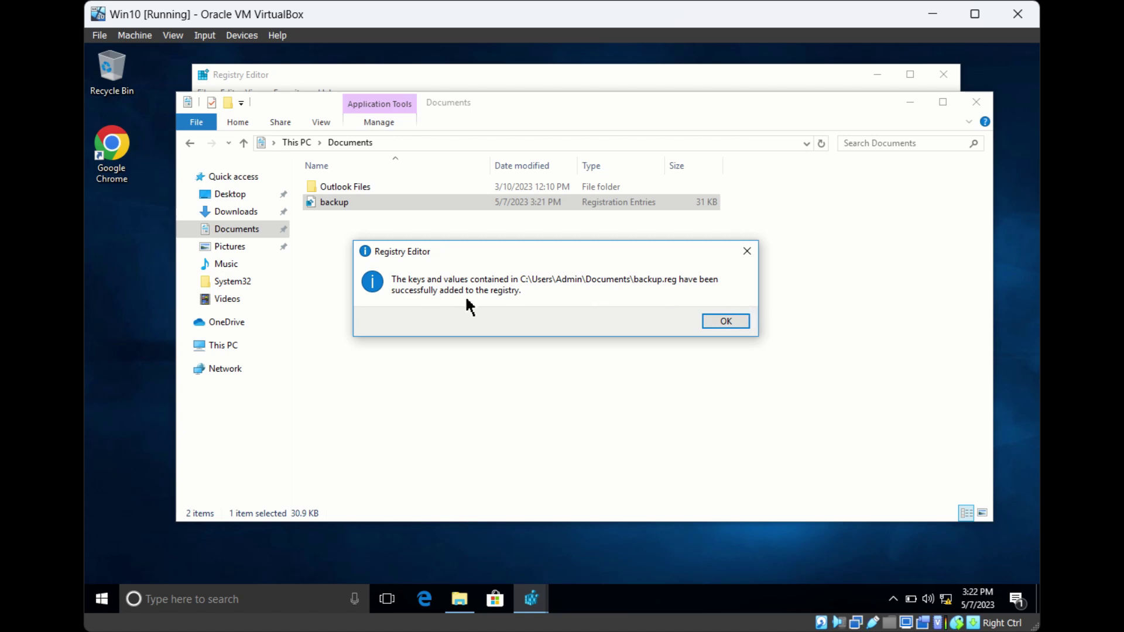
click(720, 324)
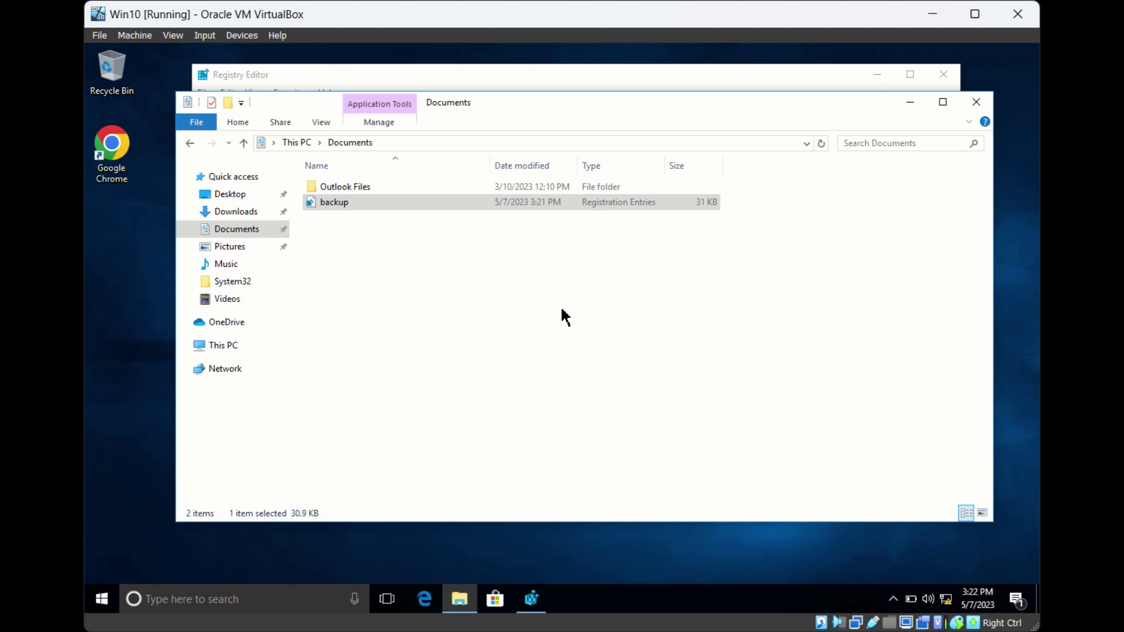
- Create a subkey under Outlook, keeping the default name New Key #1
click(730, 78)
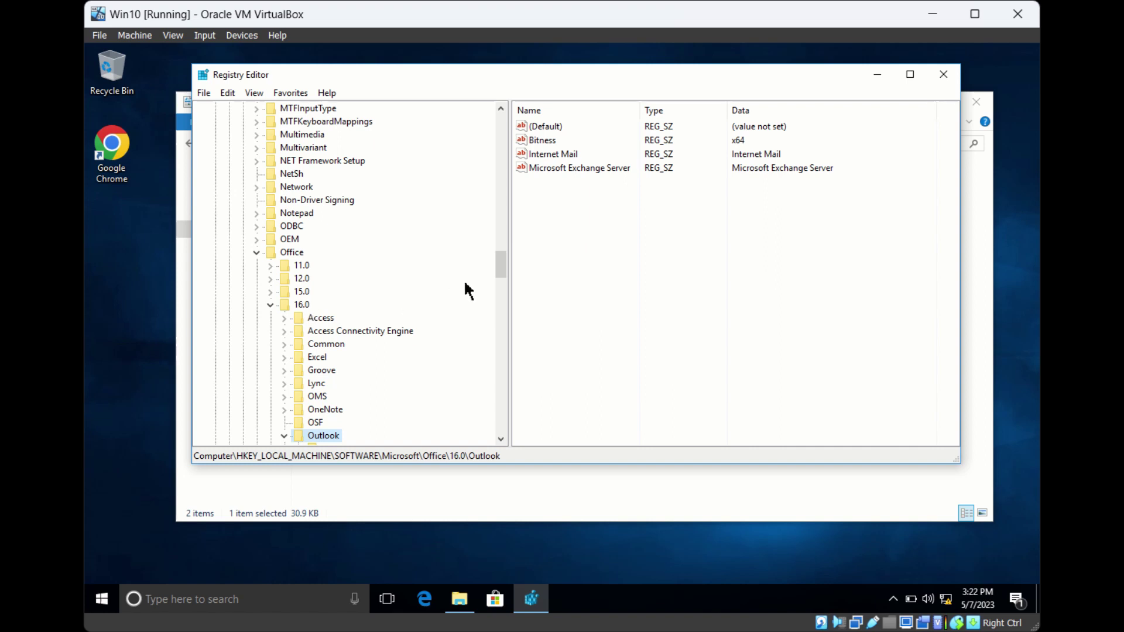
drag(501, 268, 501, 278)
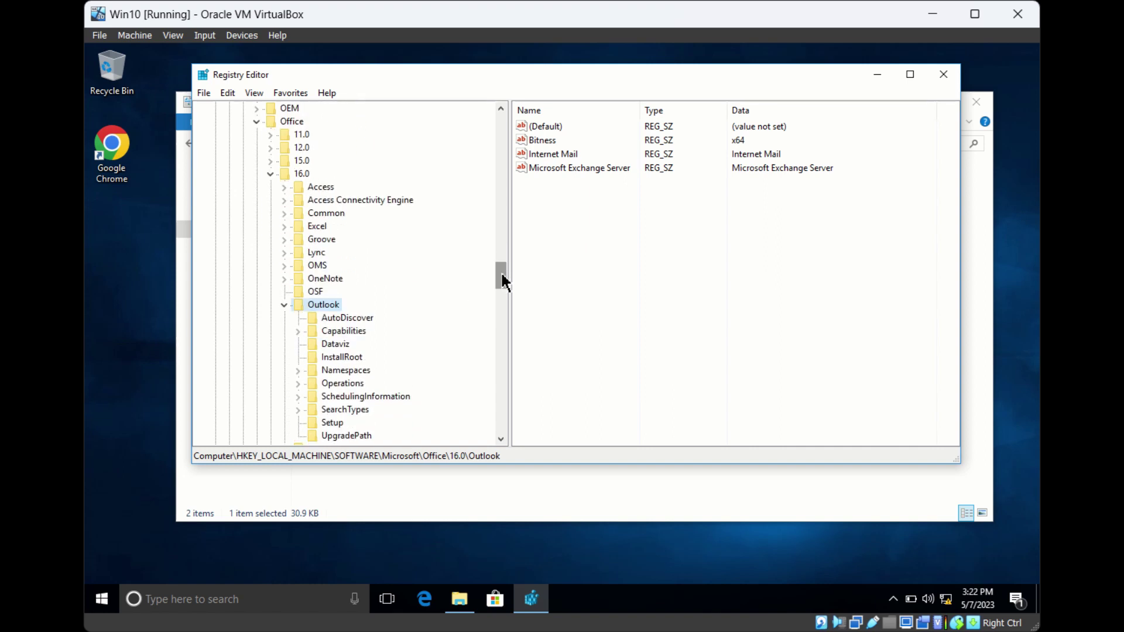
right_click(327, 307)
mouse_move(351, 326)
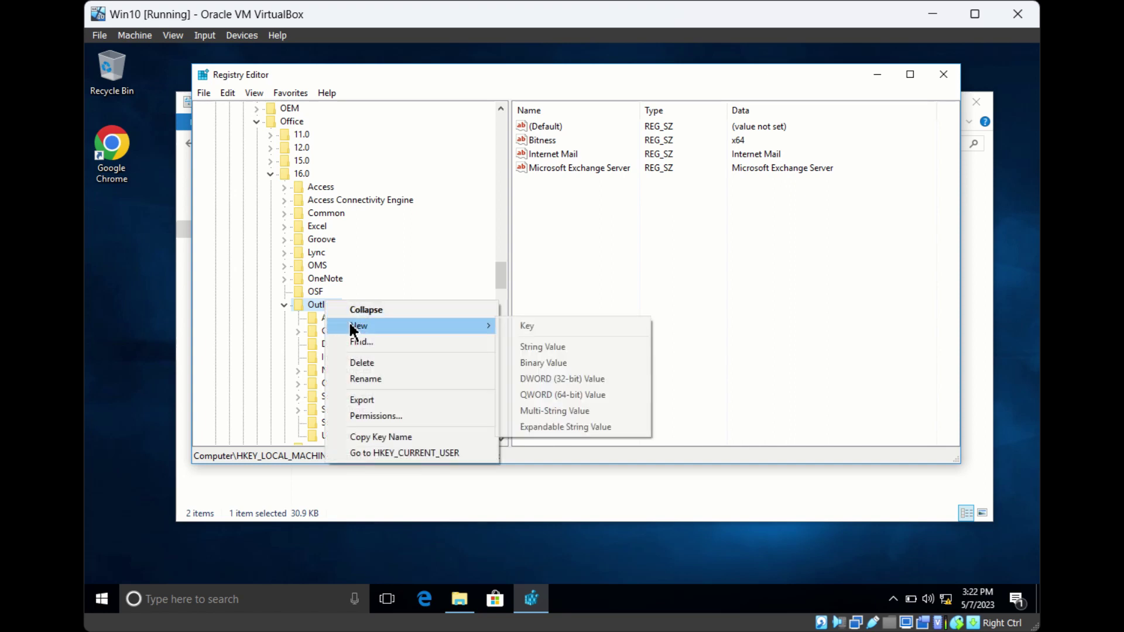
click(539, 330)
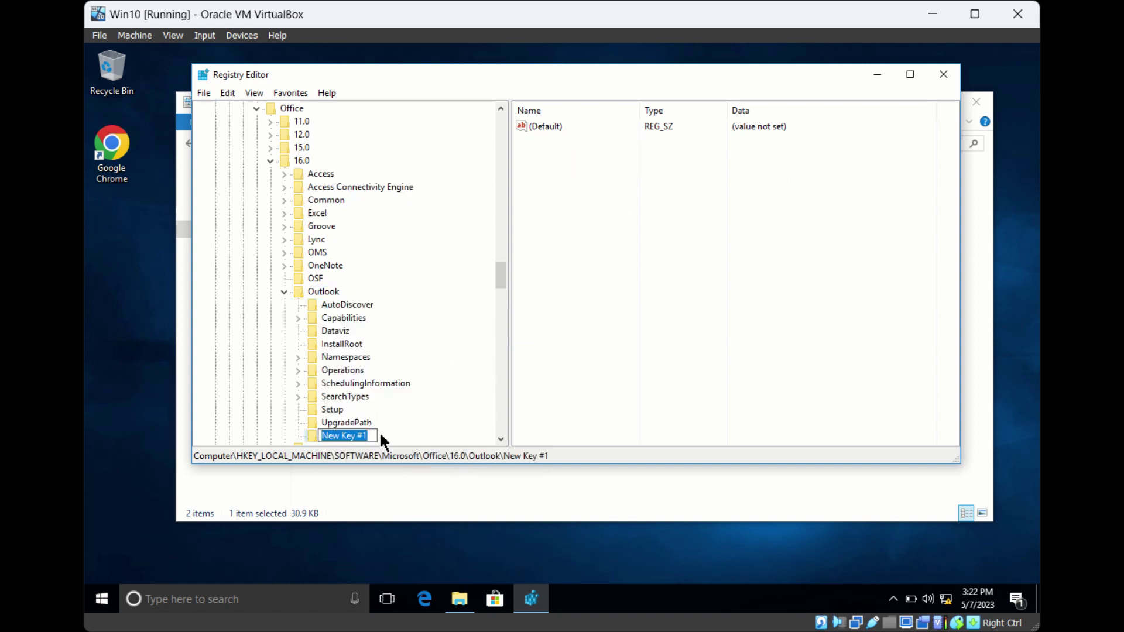
key(Return)
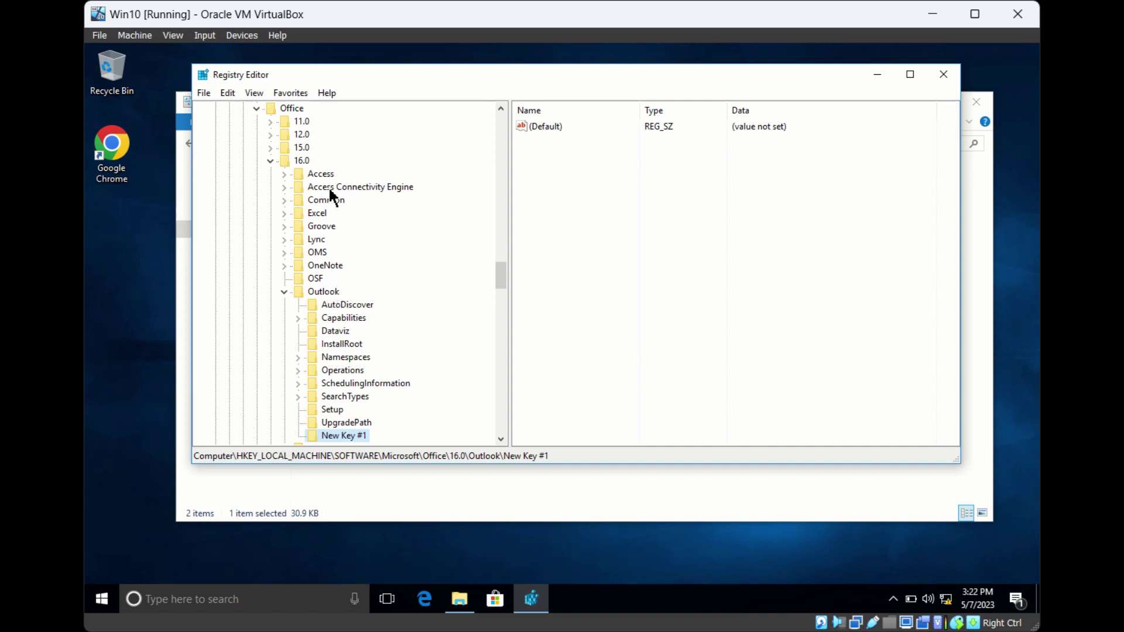
- Dismiss the 16.0 key's context menu and reselect the Outlook key to view its values
right_click(300, 160)
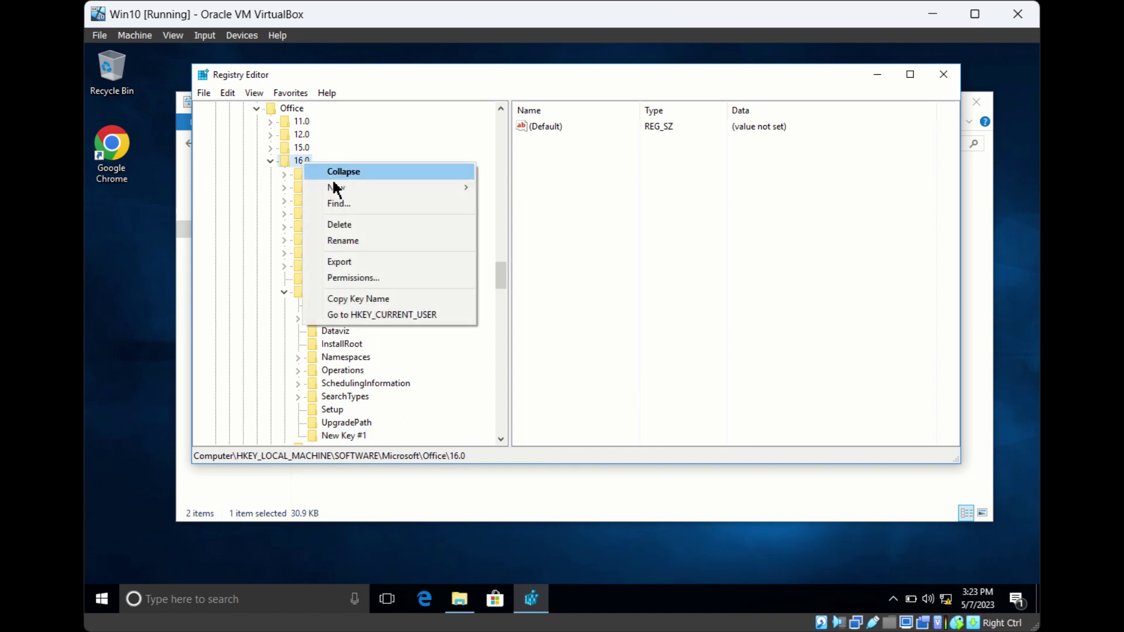
mouse_move(337, 191)
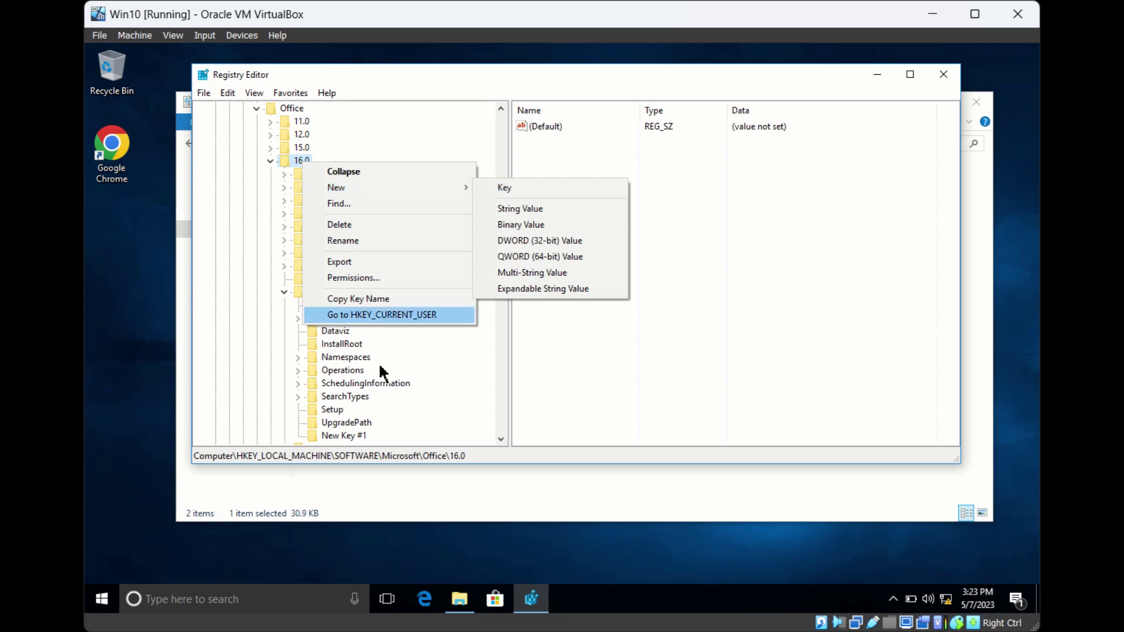
click(357, 436)
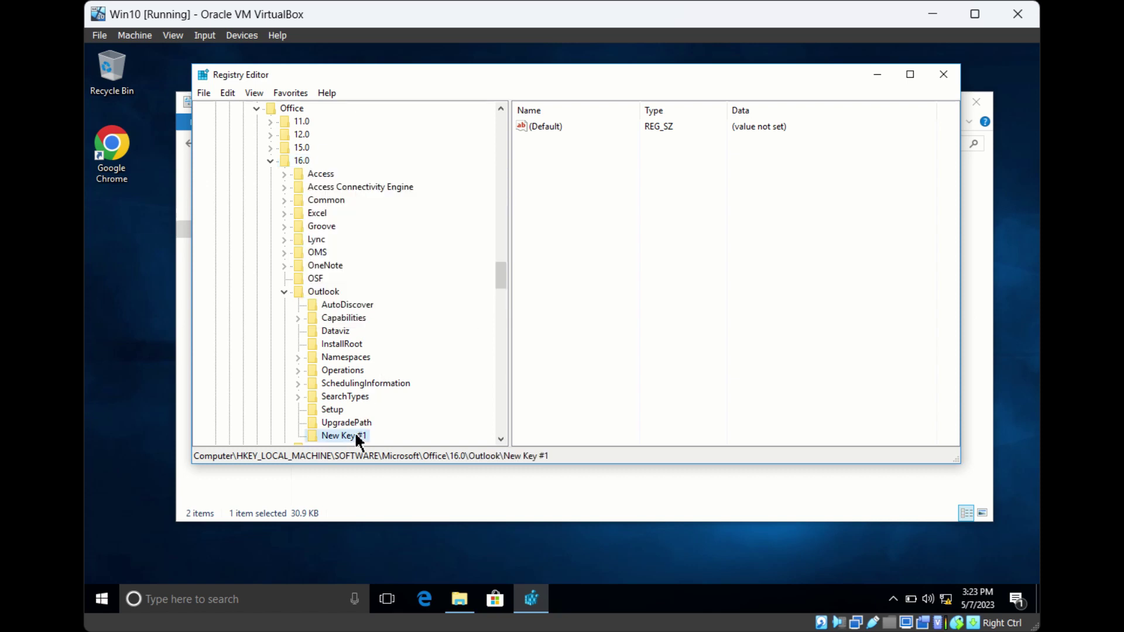
click(333, 292)
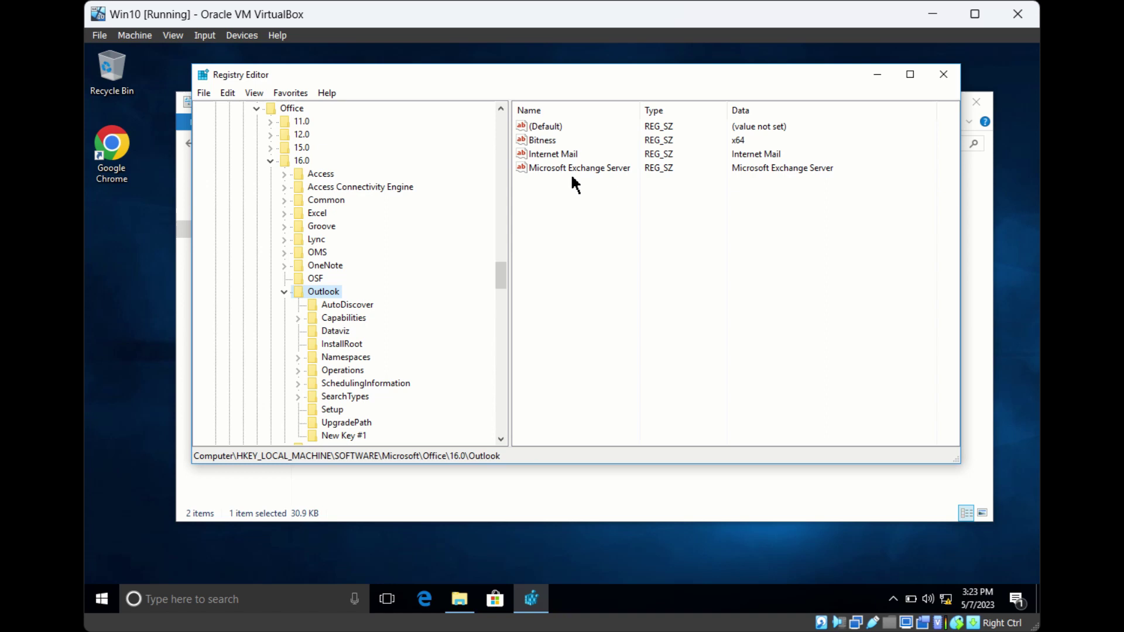
- Create a DWORD (32-bit) value named Newvalue under the Outlook key
right_click(329, 294)
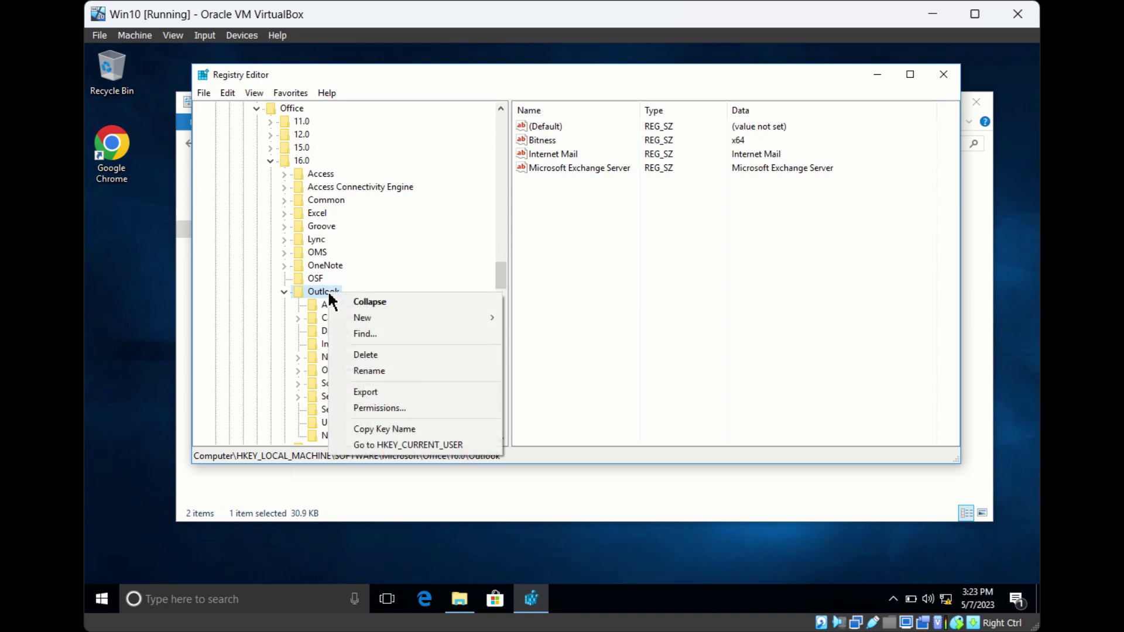
mouse_move(370, 323)
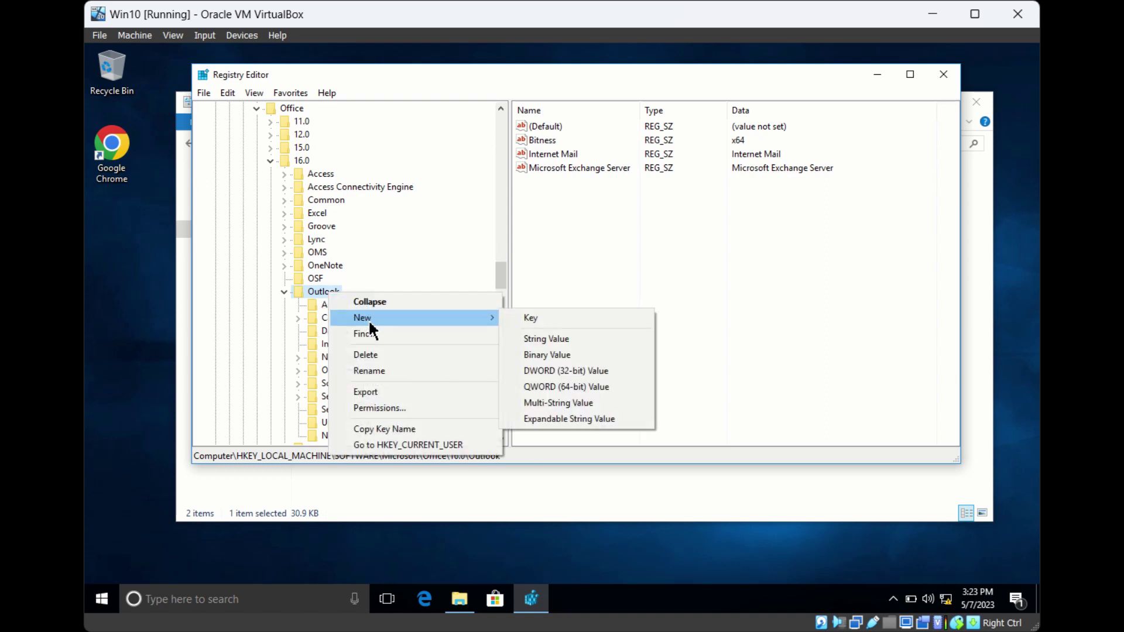
click(554, 374)
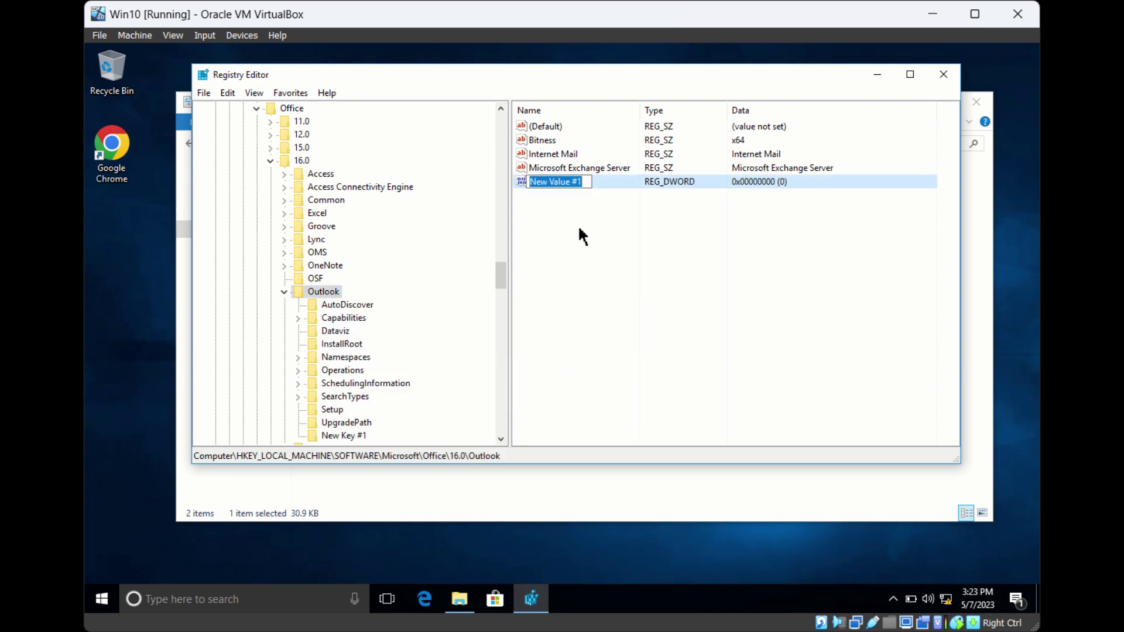
text(Newvalue)
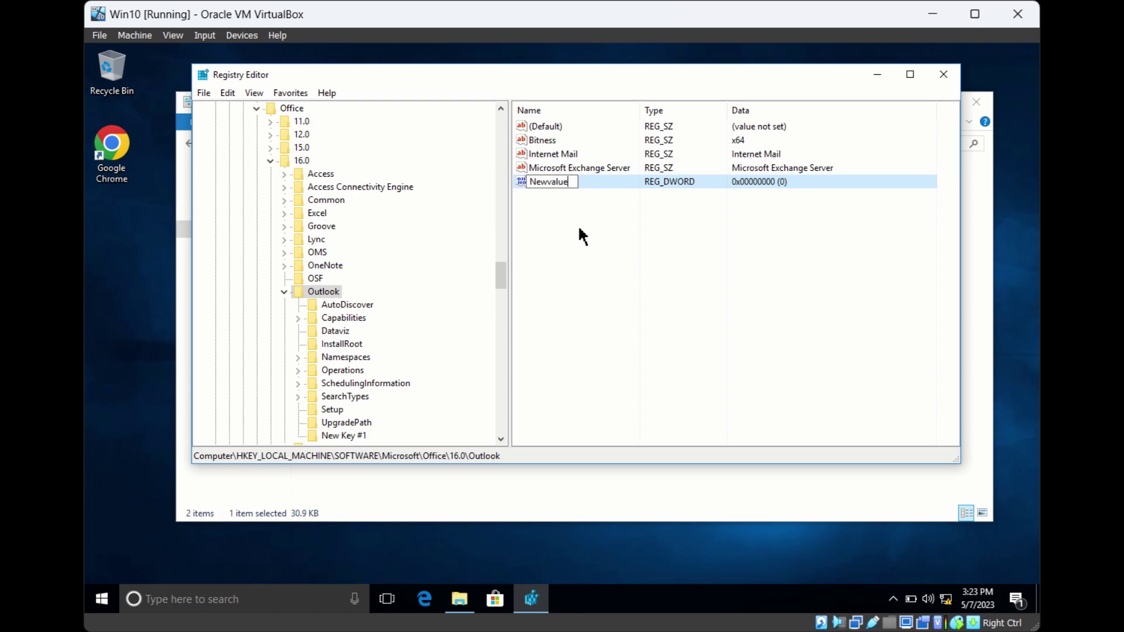
key(Return)
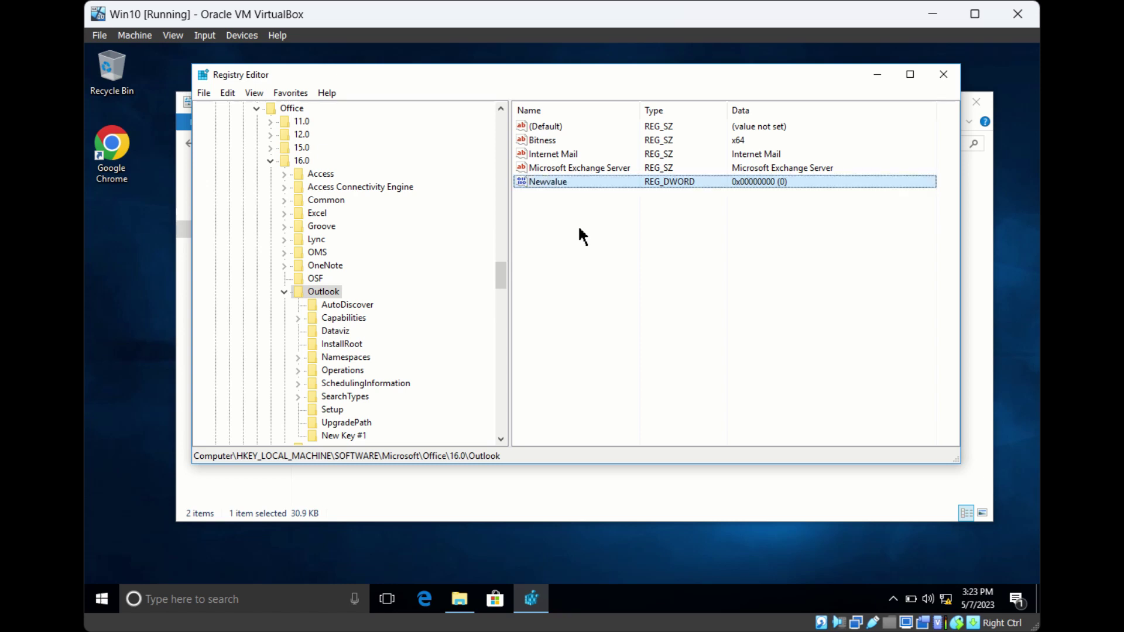
- Set Newvalue's data to 1
double_click(569, 182)
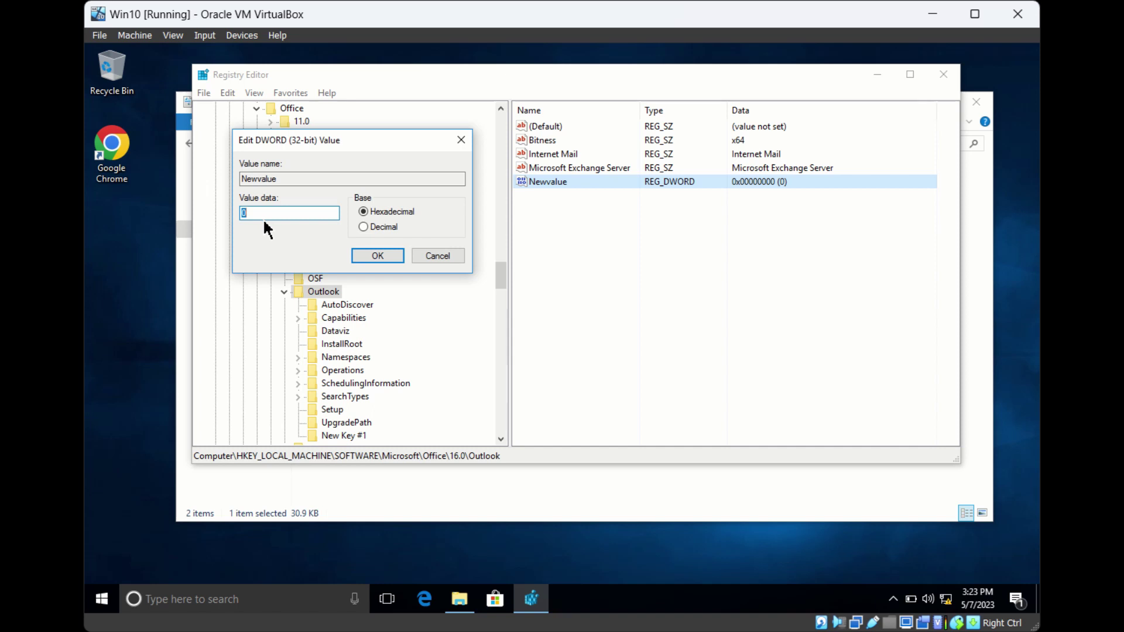
text(1)
click(376, 258)
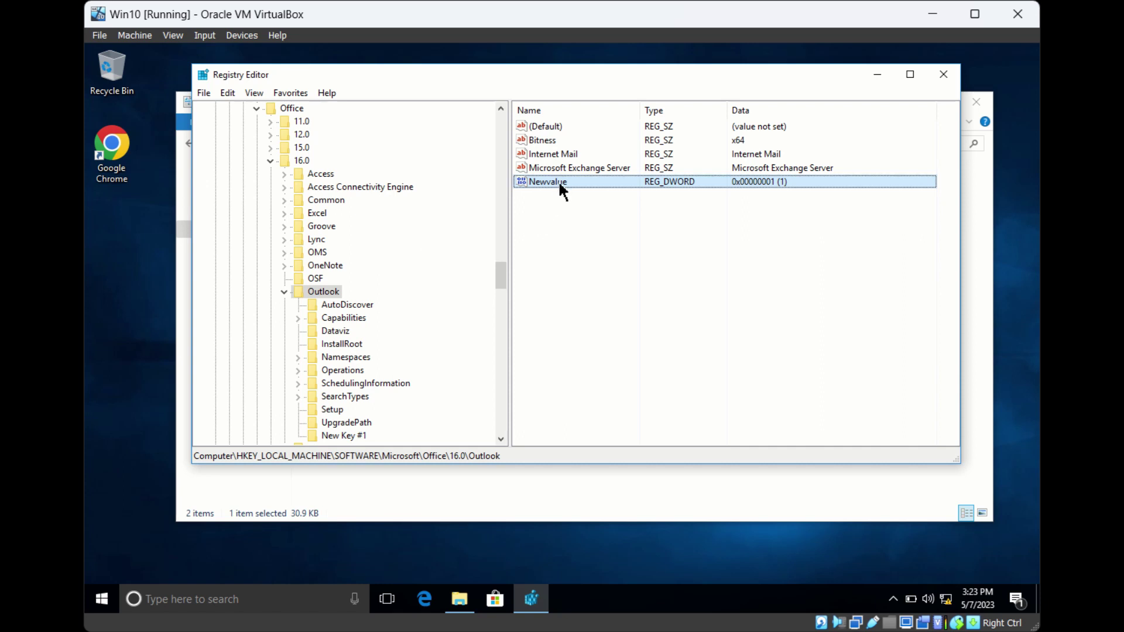
click(564, 296)
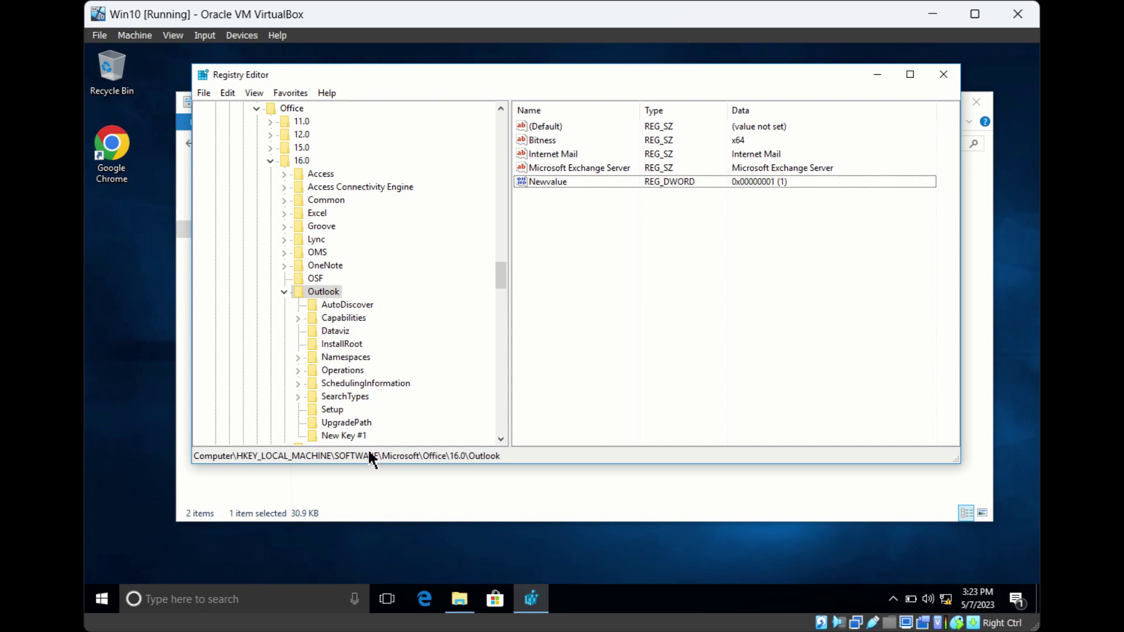
- Delete the Newvalue DWORD from the Outlook key, confirming the deletion
click(566, 183)
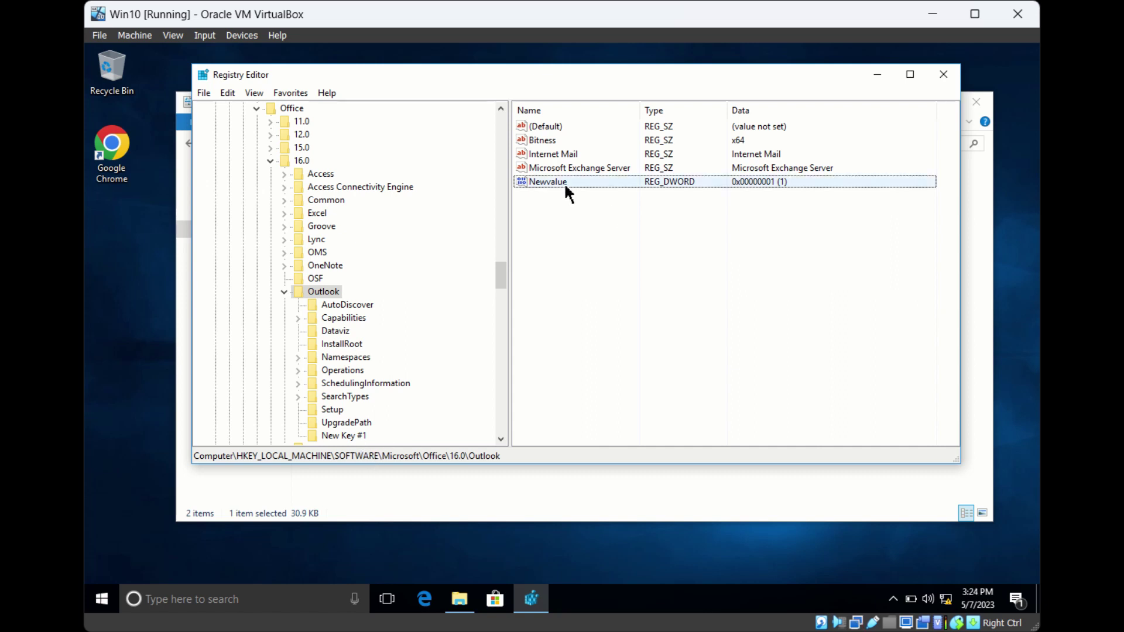
right_click(565, 186)
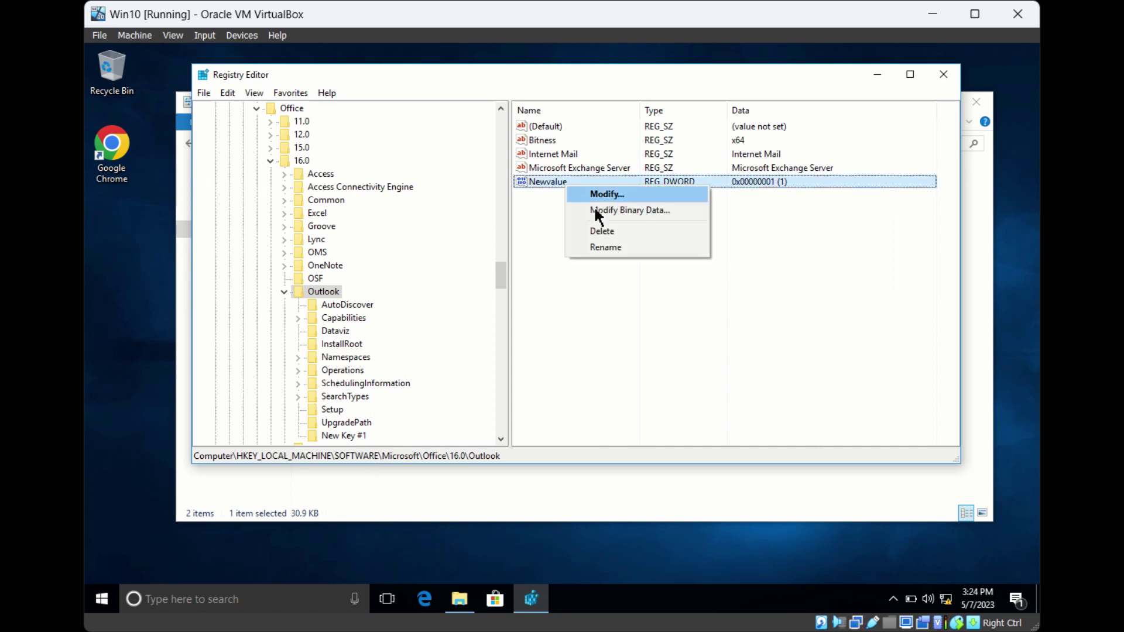
click(635, 239)
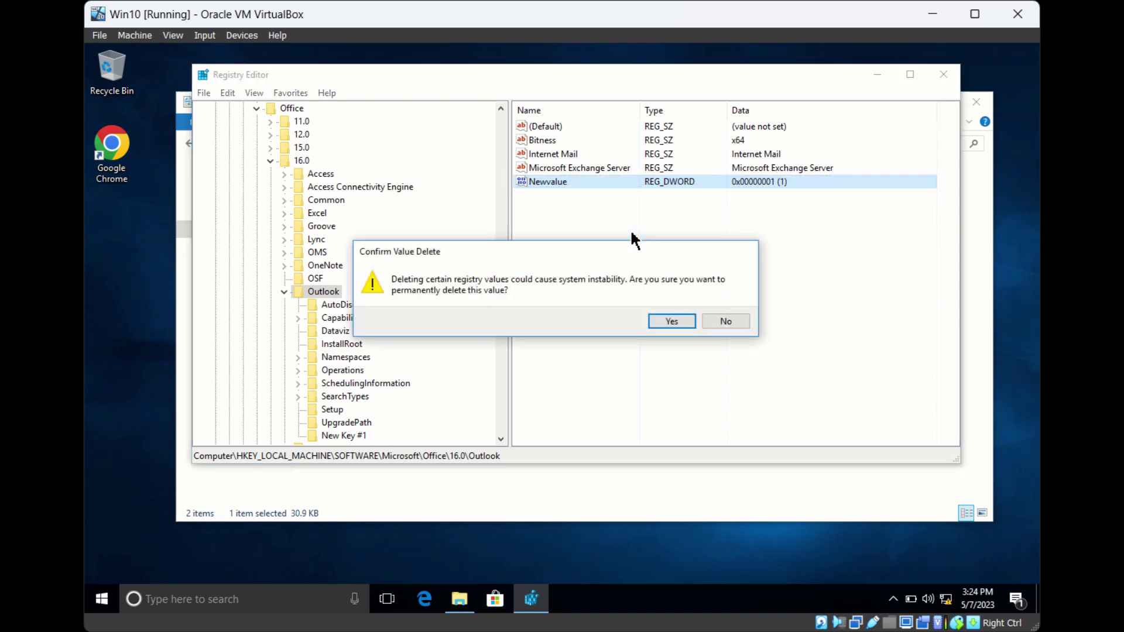
click(662, 323)
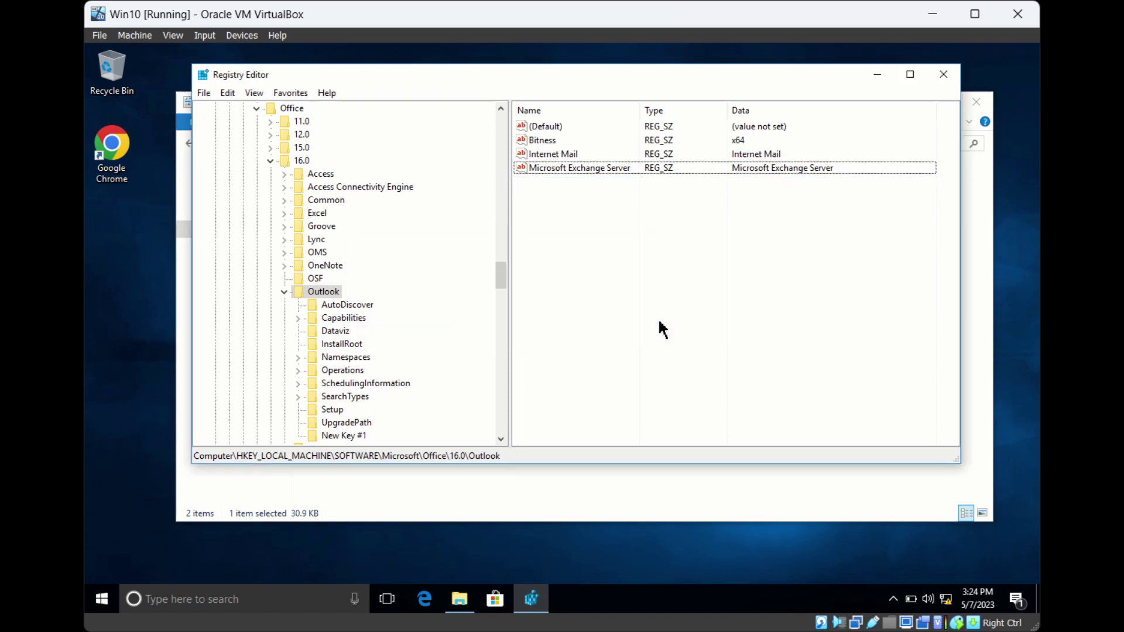
- Delete the New Key #1 subkey, confirming removal of the key and its subkeys
click(339, 438)
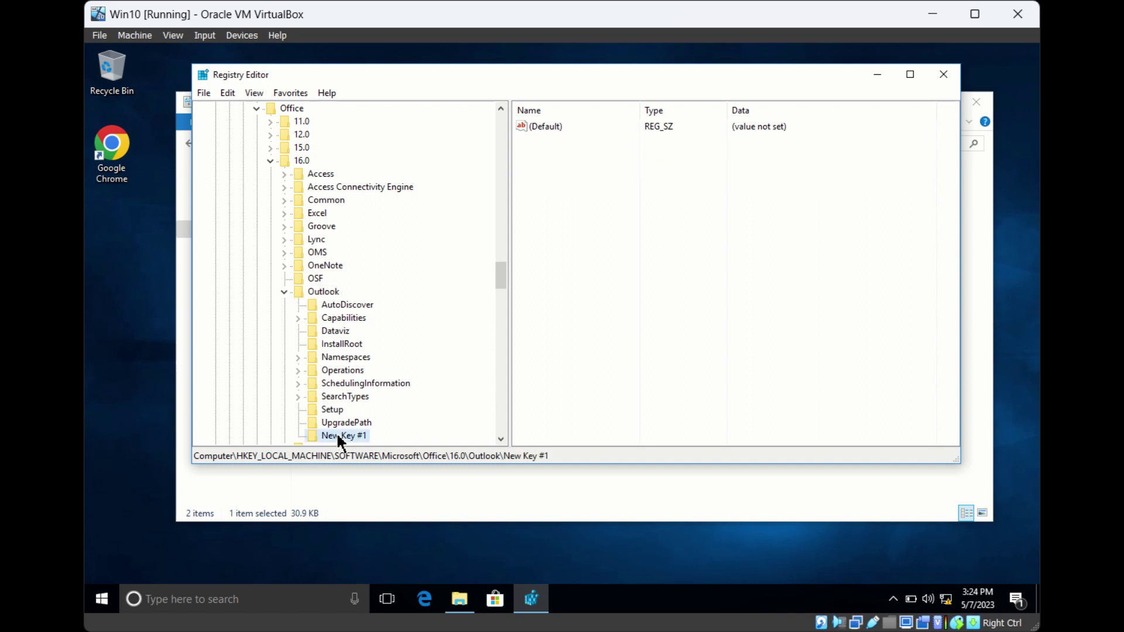
right_click(338, 436)
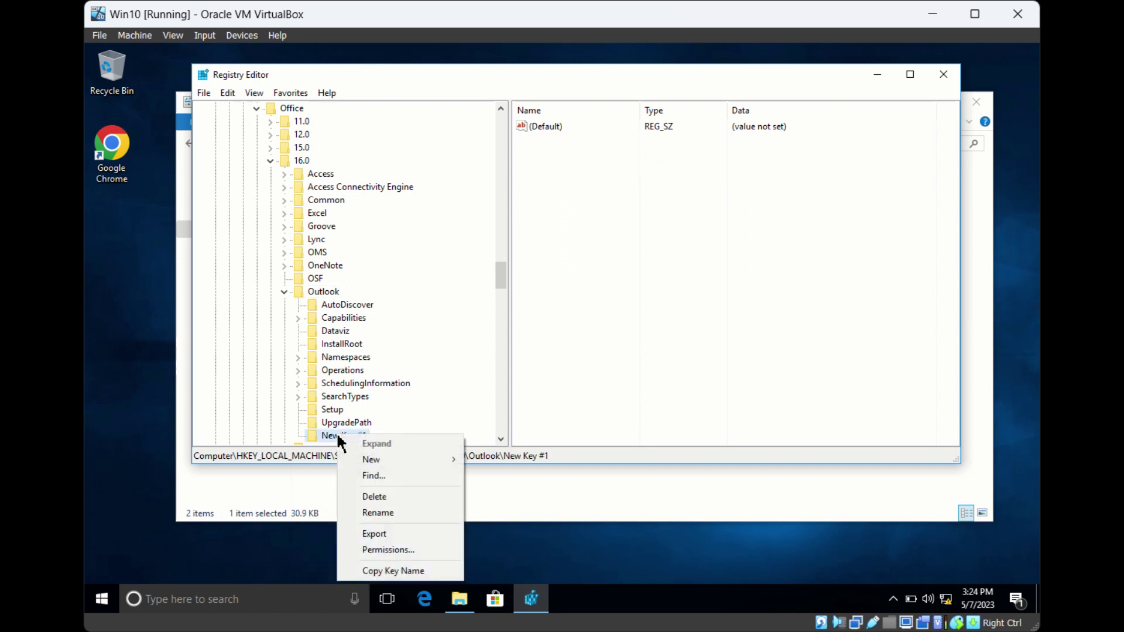
click(369, 497)
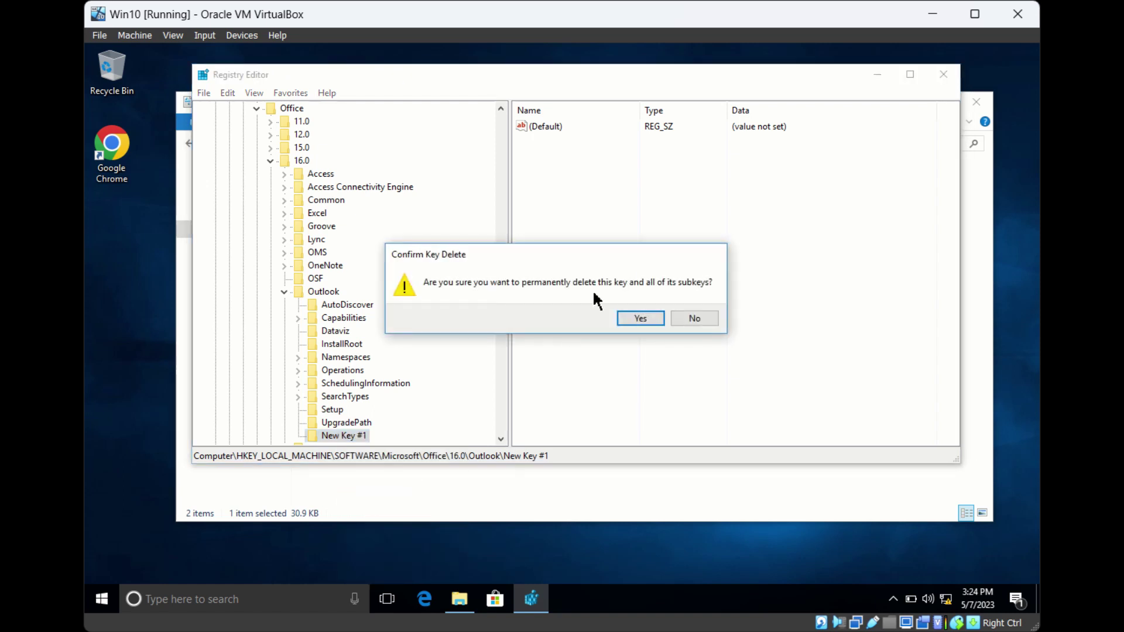
click(637, 319)
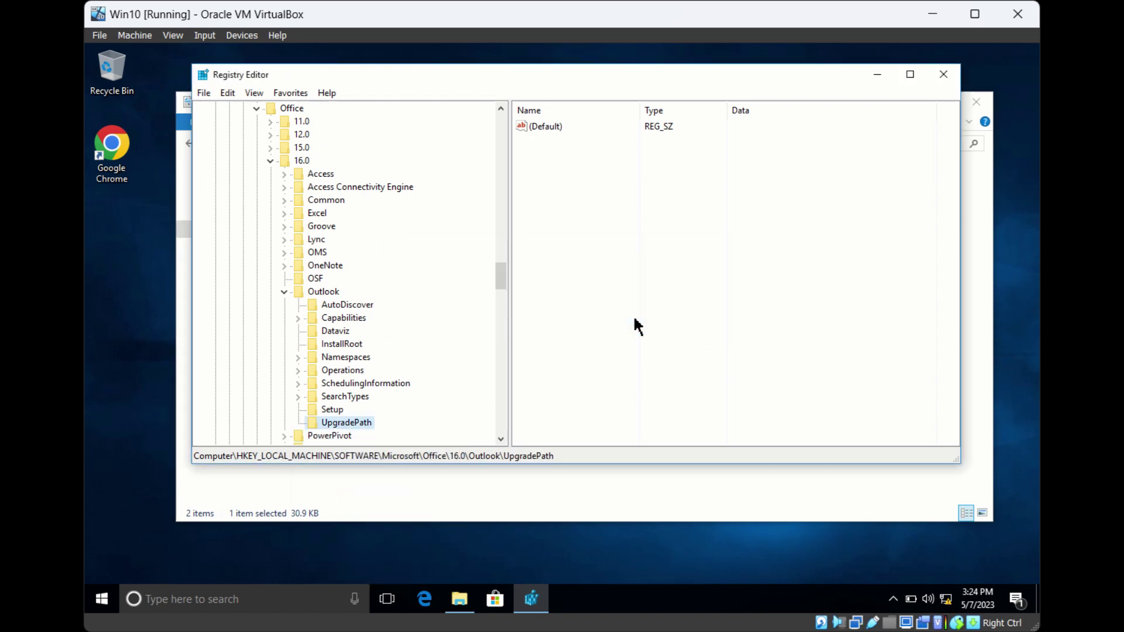
click(336, 295)
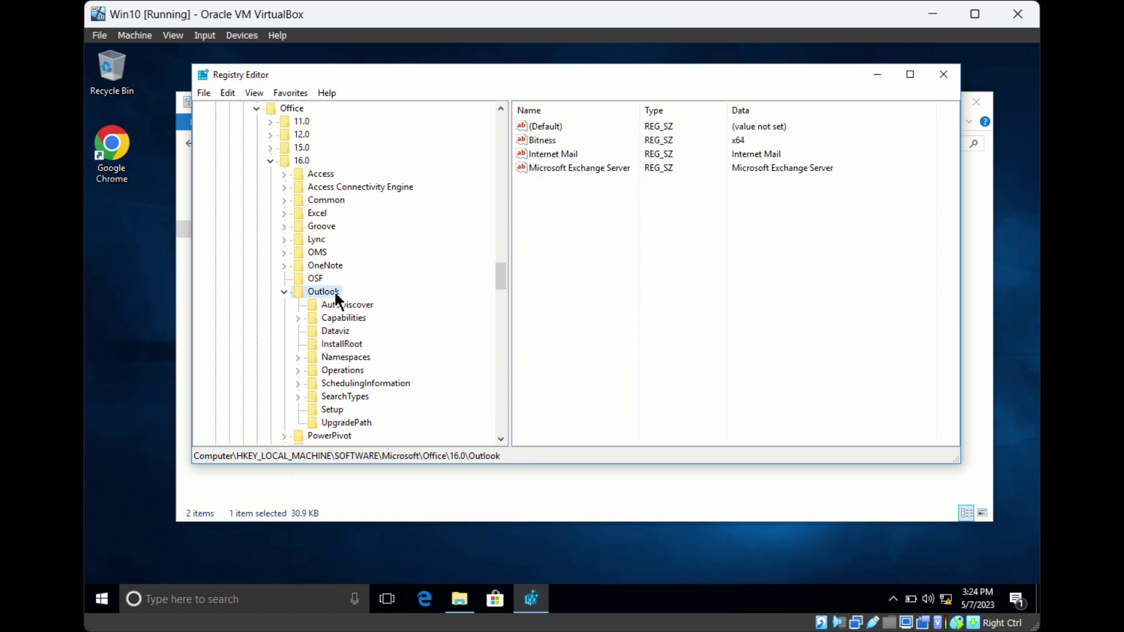
right_click(336, 296)
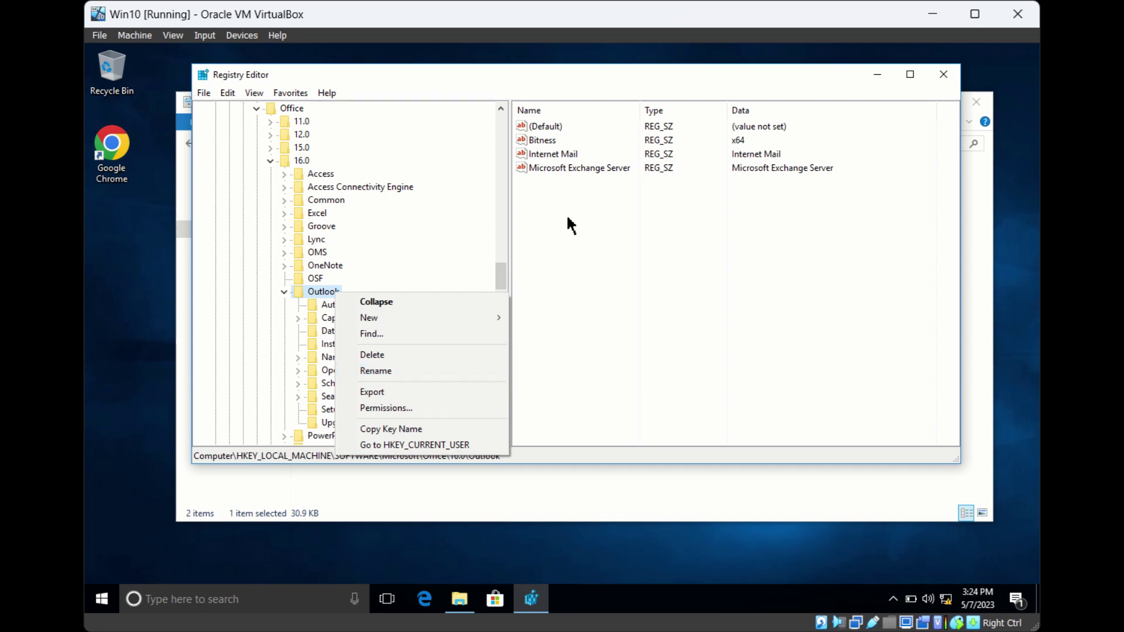
click(583, 165)
right_click(583, 165)
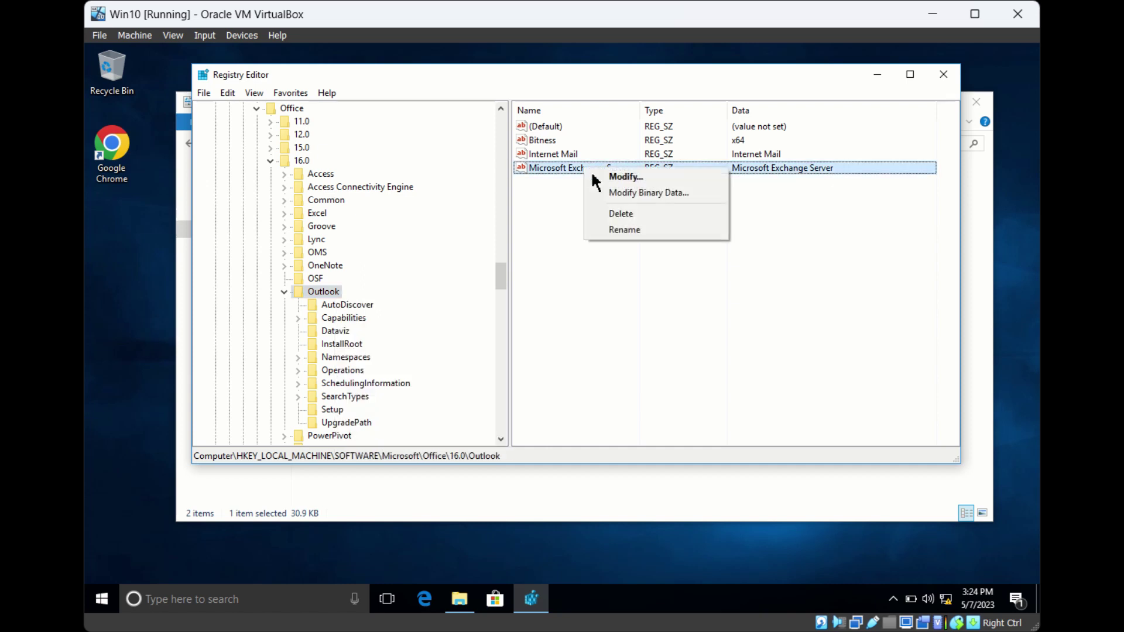
click(630, 229)
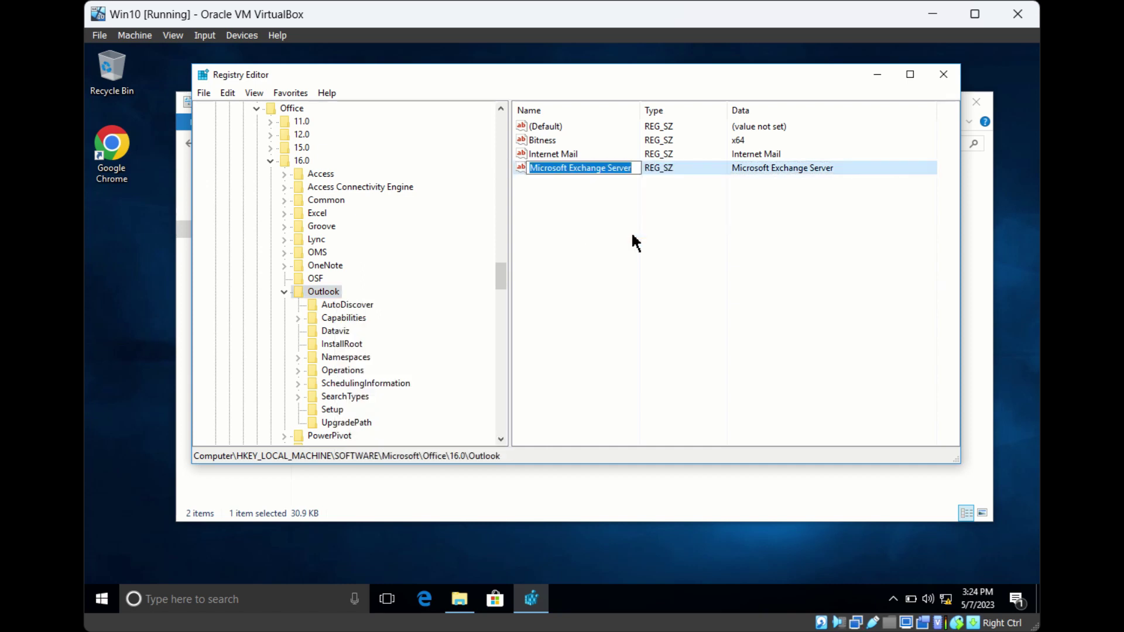
key(Return)
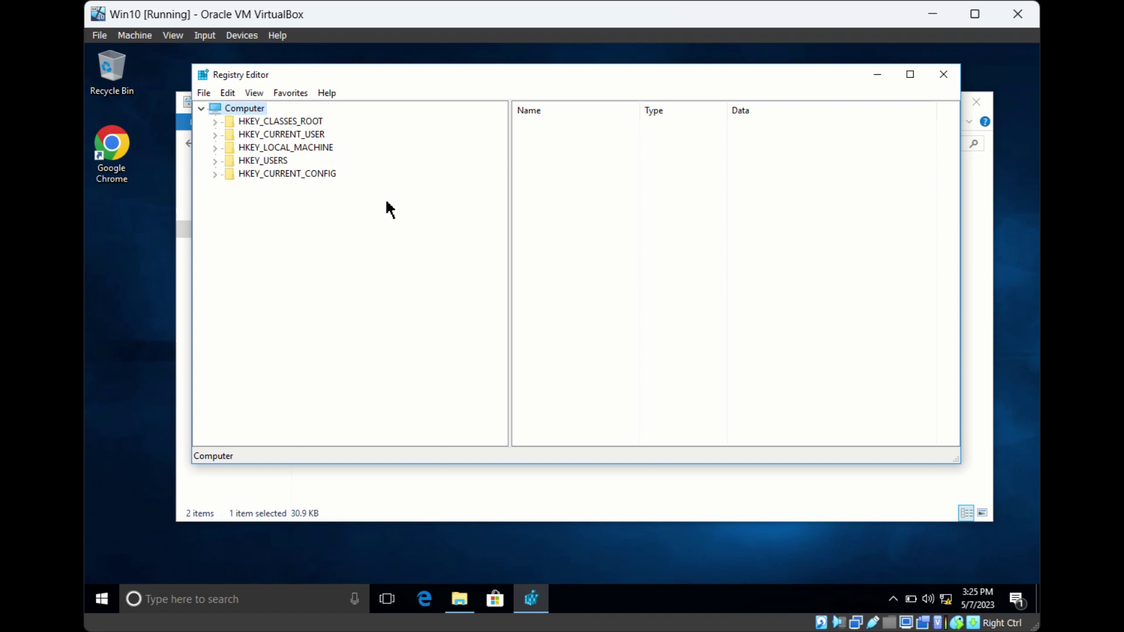
- Find 'exchange' in the registry, landing on the AppID key for Exchange Active Sync Policies Broker
key(ctrl+f)
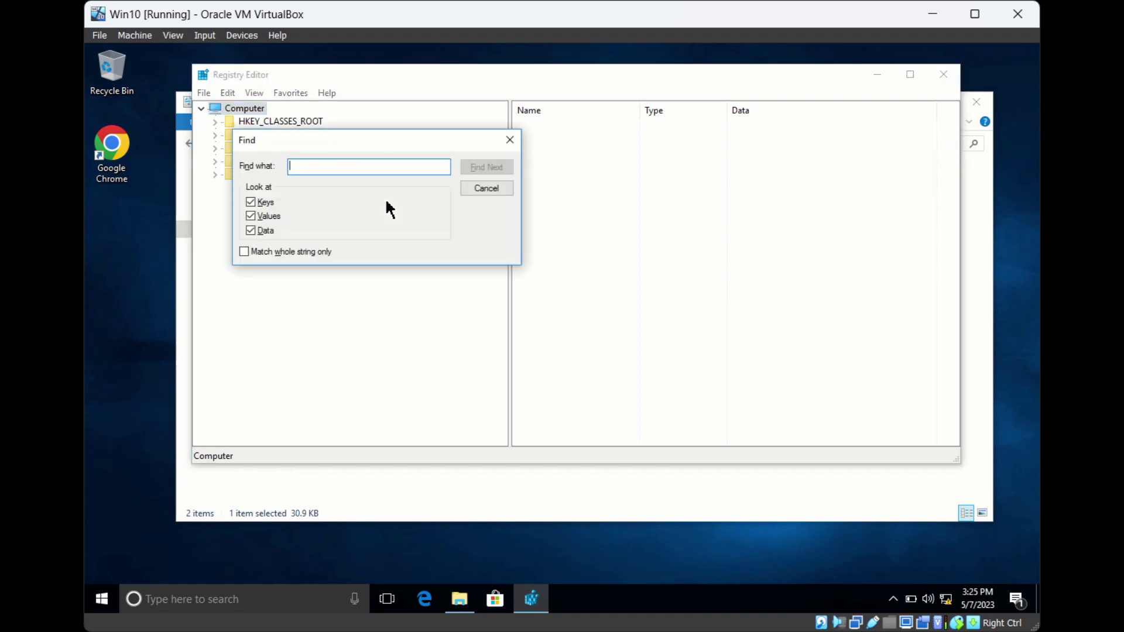
text(exchange)
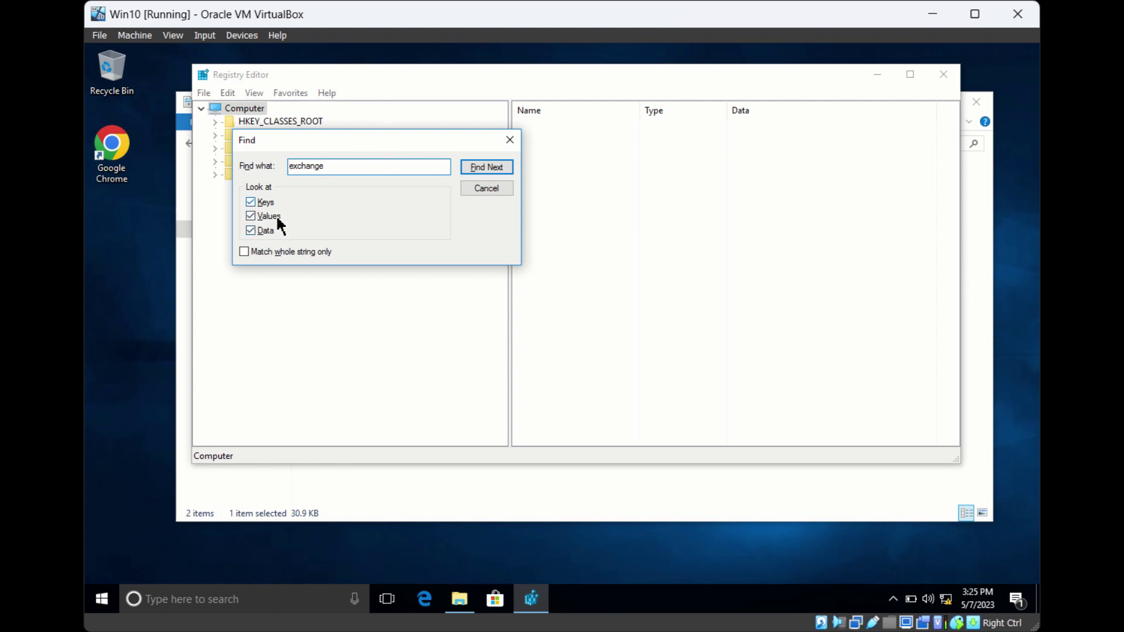
click(473, 171)
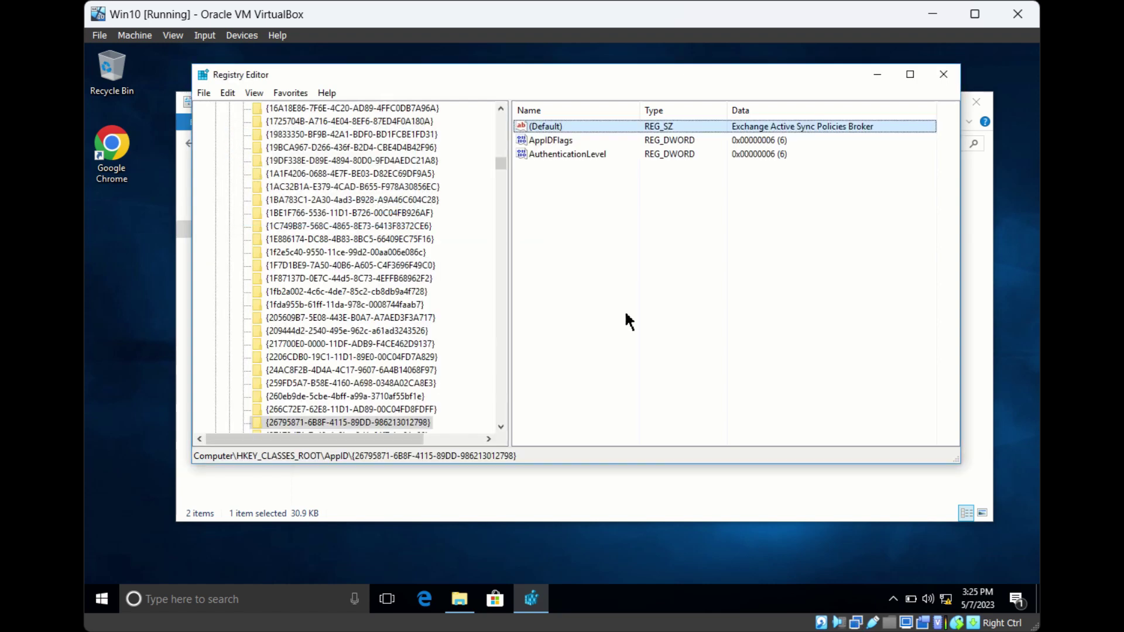
click(561, 336)
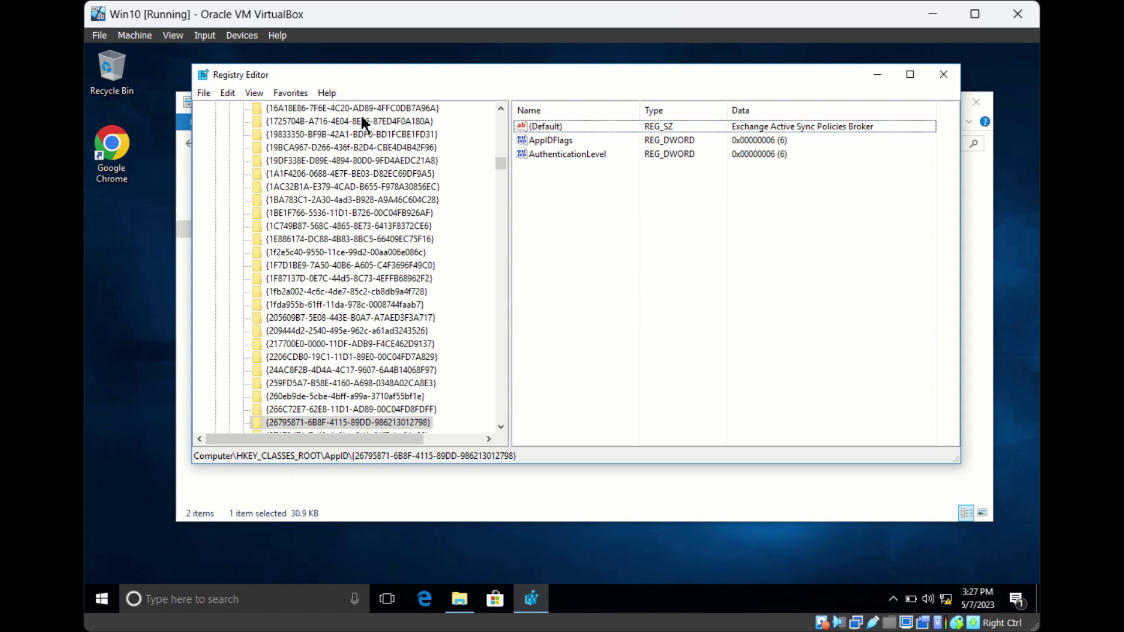
- Open the found AppID key's permissions and view the rights granted to Users
click(232, 95)
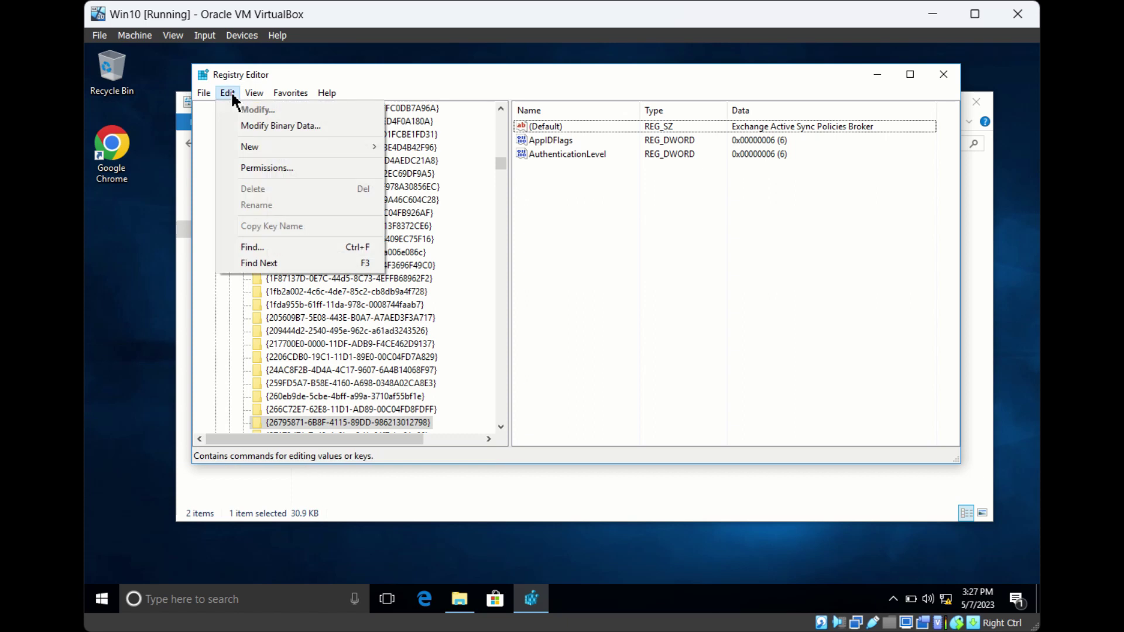
click(266, 169)
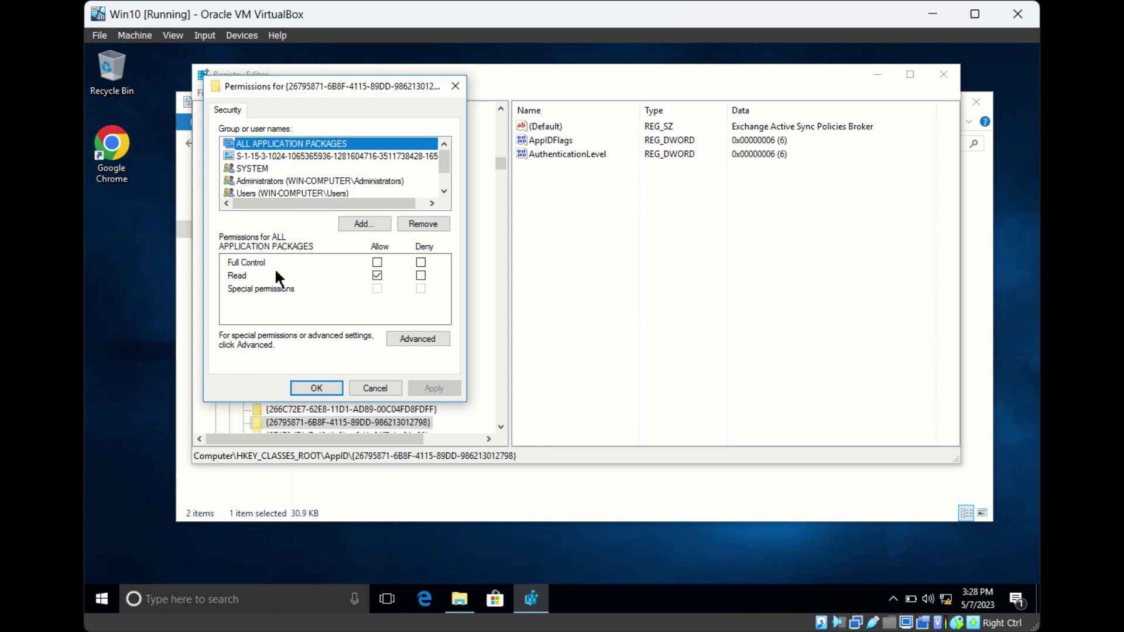
click(281, 193)
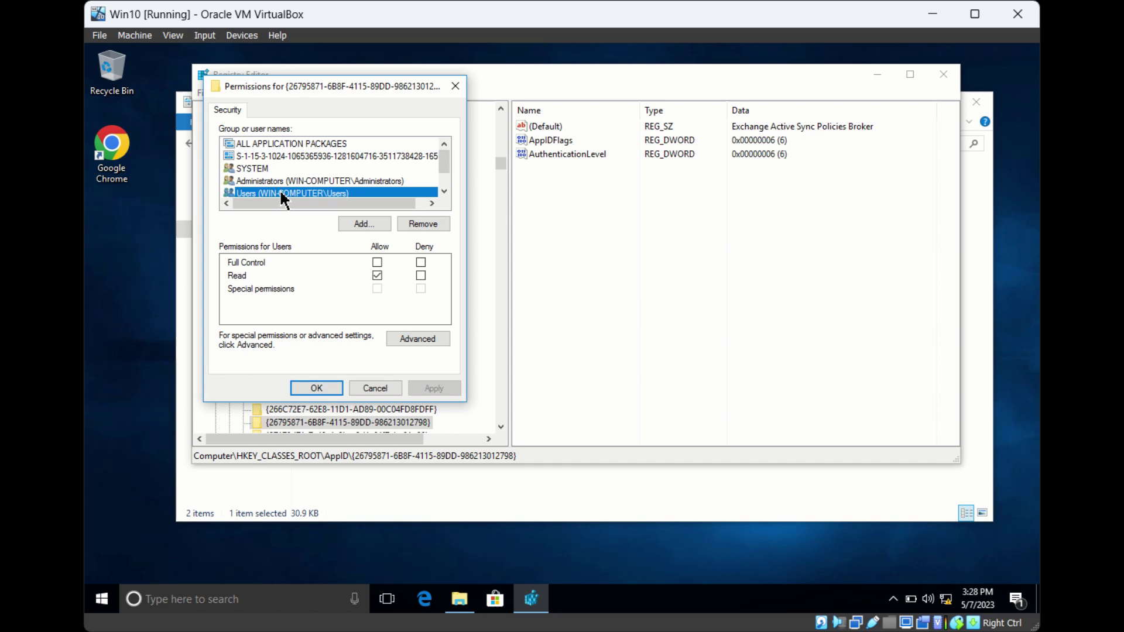
- Inspect the key's advanced security settings, selecting the TrustedInstaller and SYSTEM permission entries
click(421, 335)
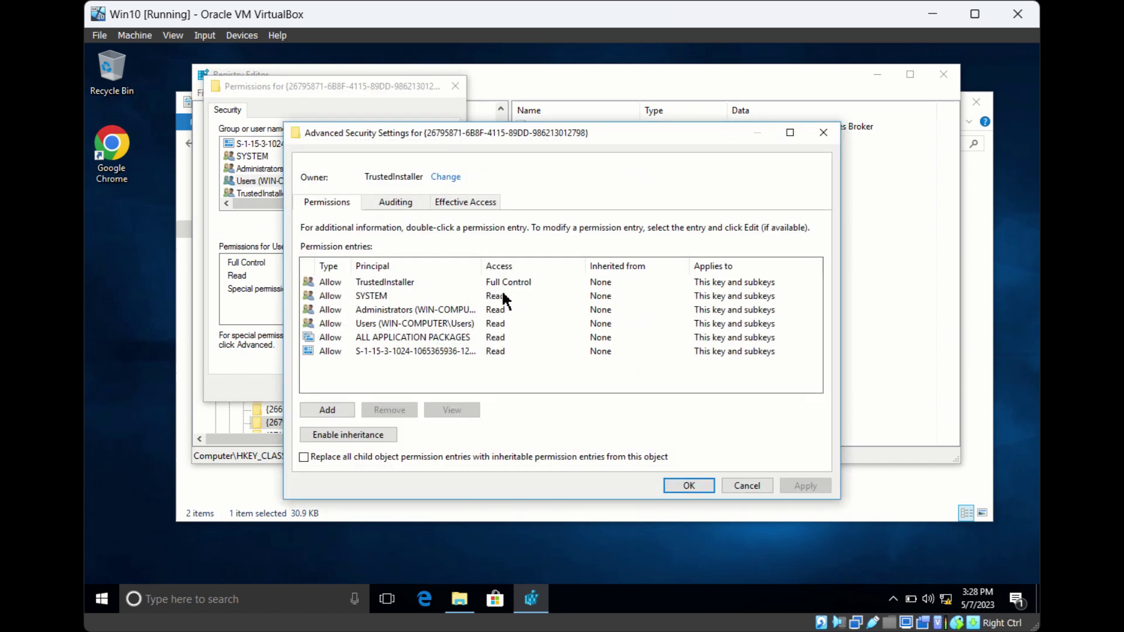
click(502, 295)
click(507, 282)
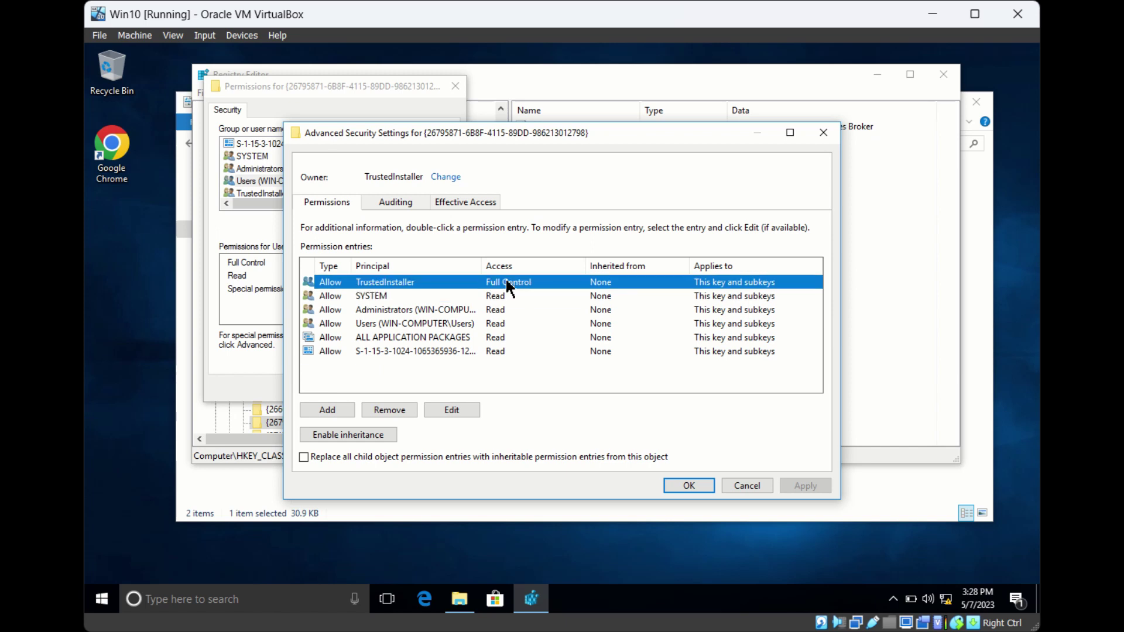
click(504, 296)
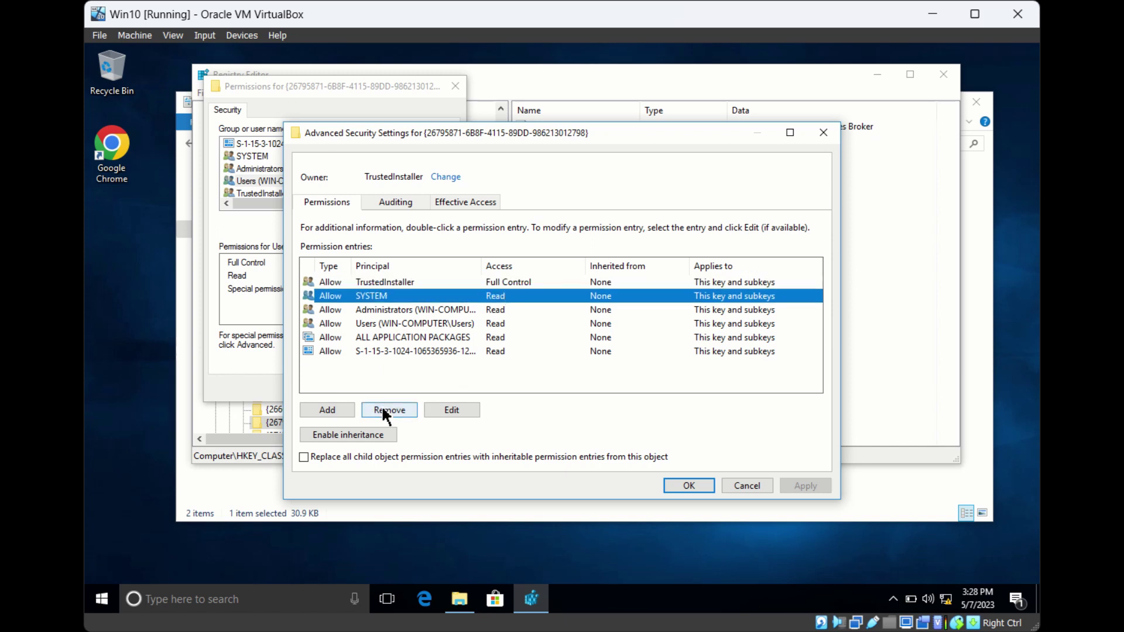